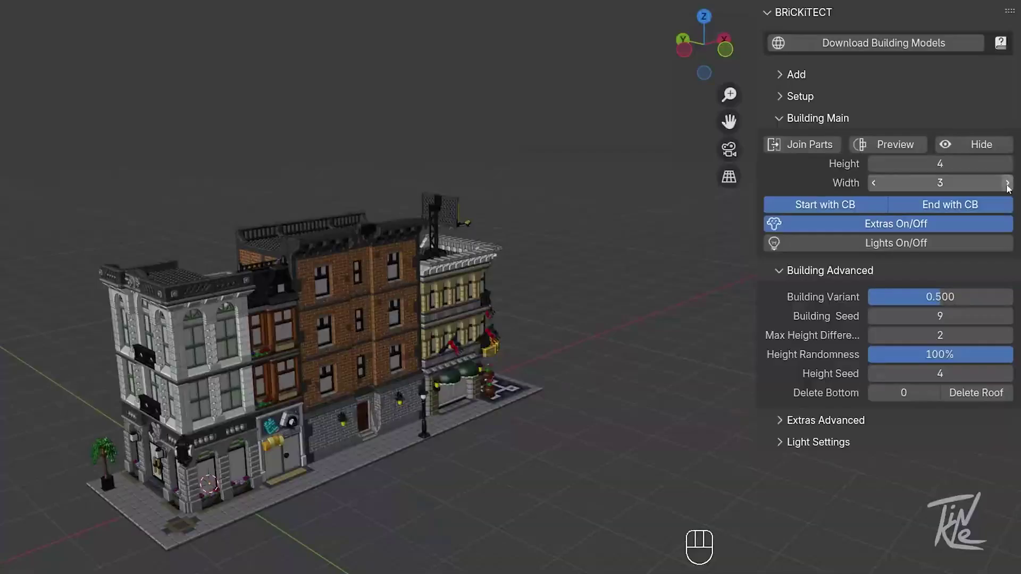
Widen the BRiCKiTECT building row by one section and make the buildings taller
{"action": "left_click", "coordinate": [1007, 183]}
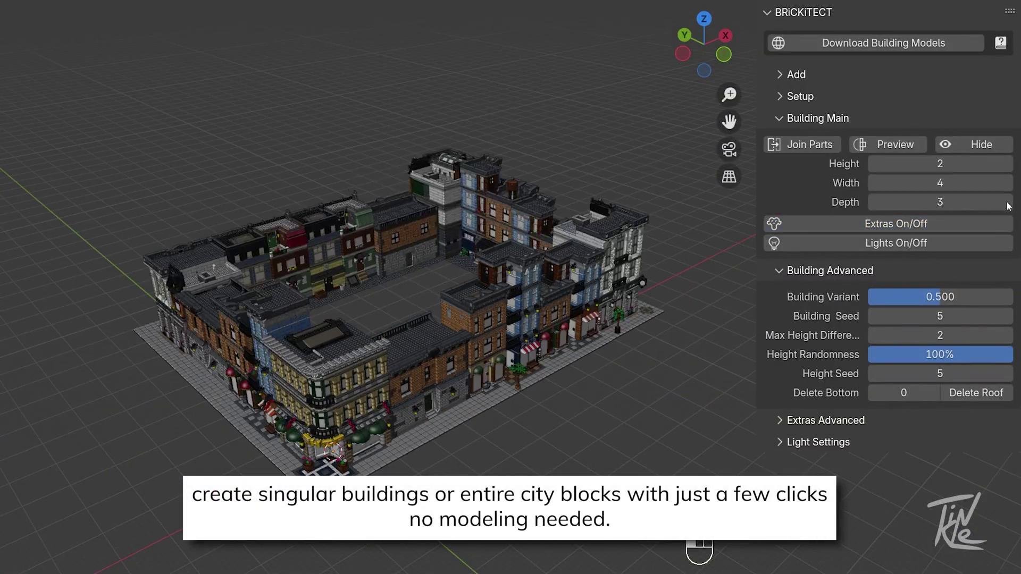
{"action": "left_click", "coordinate": [1008, 164]}
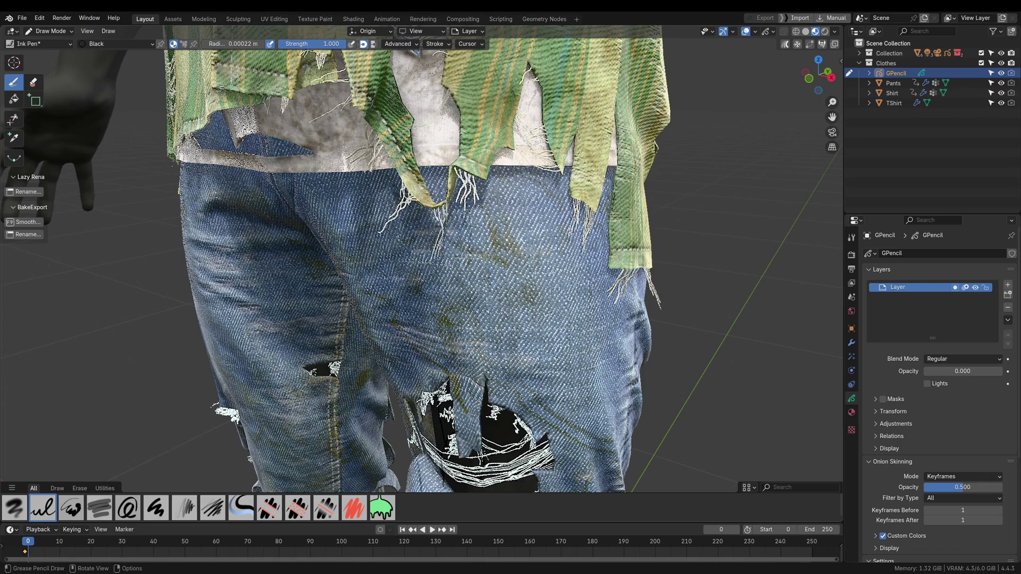
Switch the grease pencil guide strokes to Sculpt Mode over the tear-card sheet
{"action": "key", "text": "ctrl+Tab"}
{"action": "left_click", "coordinate": [467, 320]}
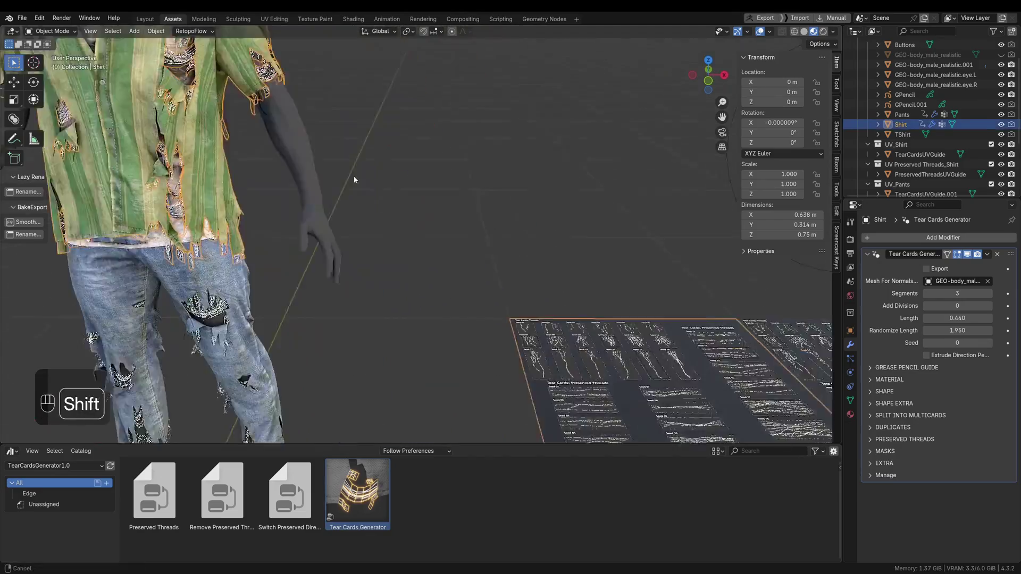
{"action": "middle_click_drag", "start_coordinate": [353, 178], "coordinate": [568, 253], "text": "shift"}
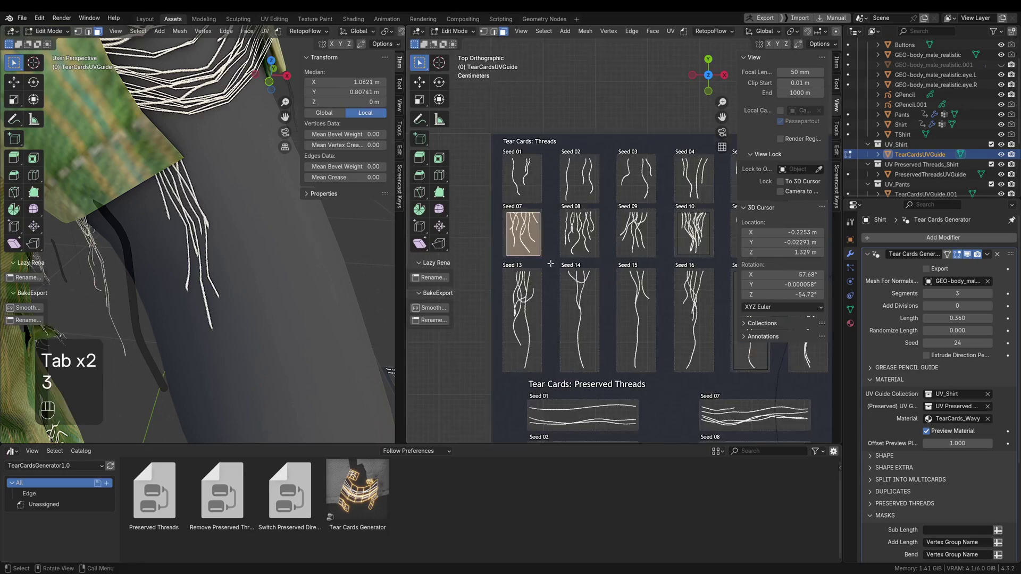
Move the UV guide face onto the Seed 14 thread card, constrained along Y
{"action": "key", "text": "g"}
{"action": "left_click", "coordinate": [563, 270]}
{"action": "scroll", "coordinate": [561, 267], "scroll_direction": "up", "scroll_amount": 2}
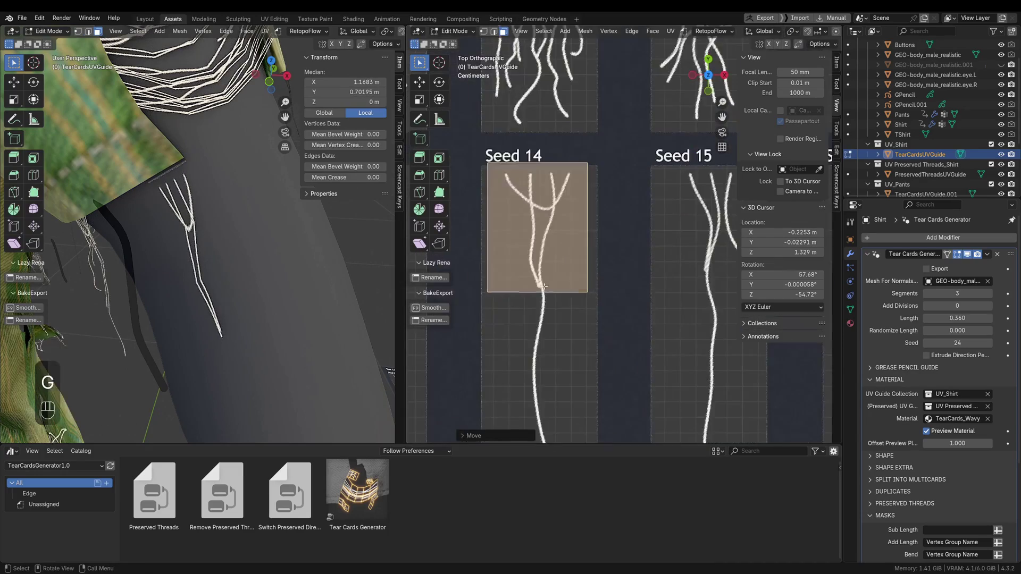
{"action": "key", "text": "2"}
{"action": "left_click", "coordinate": [561, 343]}
{"action": "scroll", "coordinate": [535, 224], "scroll_direction": "up", "scroll_amount": 2}
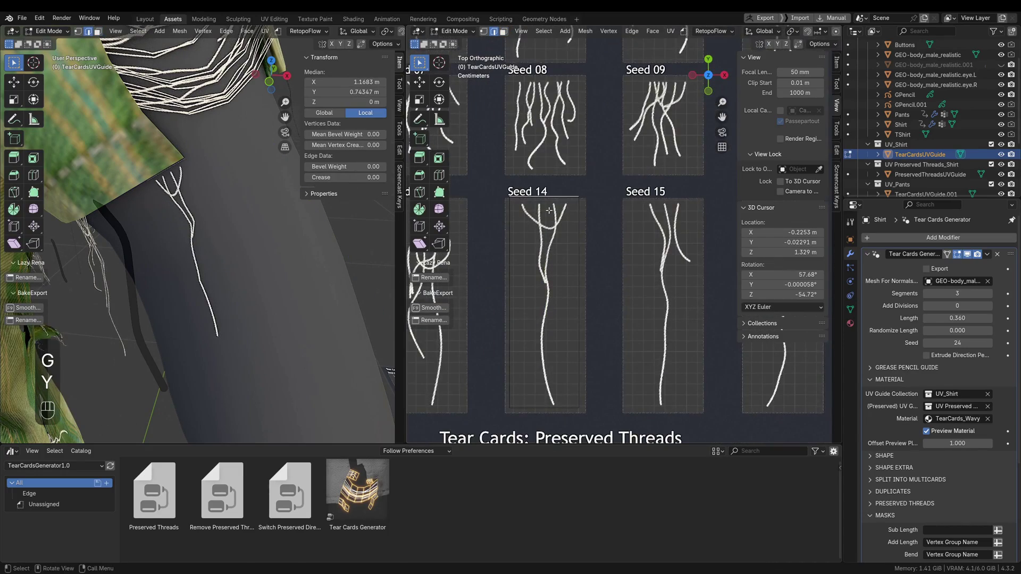
Add Preserved Threads along the edges of the shirt's torn hem
{"action": "key", "text": "Tab"}
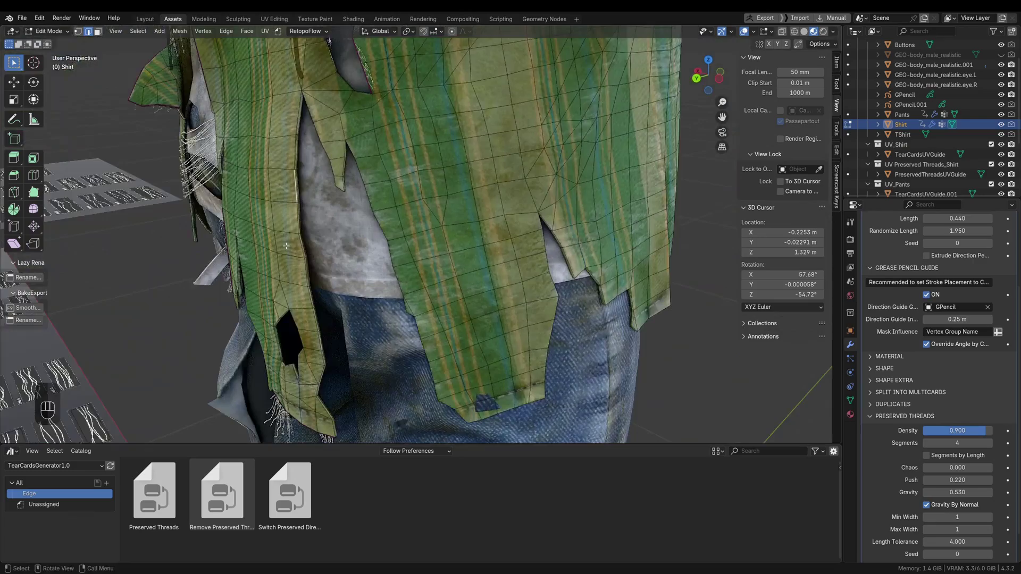
{"action": "middle_click_drag", "start_coordinate": [342, 311], "coordinate": [448, 293]}
{"action": "key", "text": "ctrl+e"}
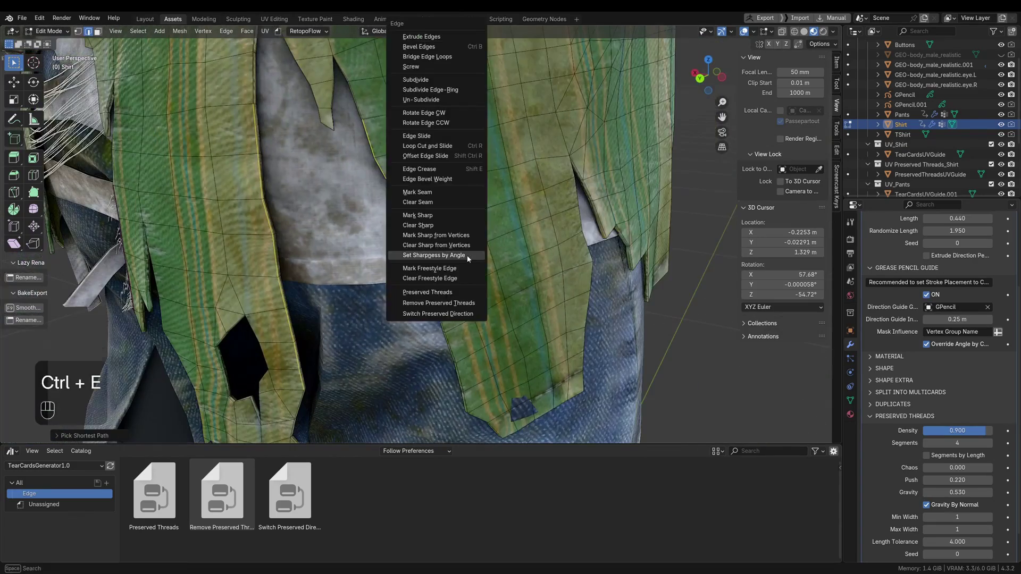
{"action": "left_click", "coordinate": [448, 293]}
{"action": "key", "text": "z"}
{"action": "key", "text": "z"}
{"action": "key", "text": "Tab"}
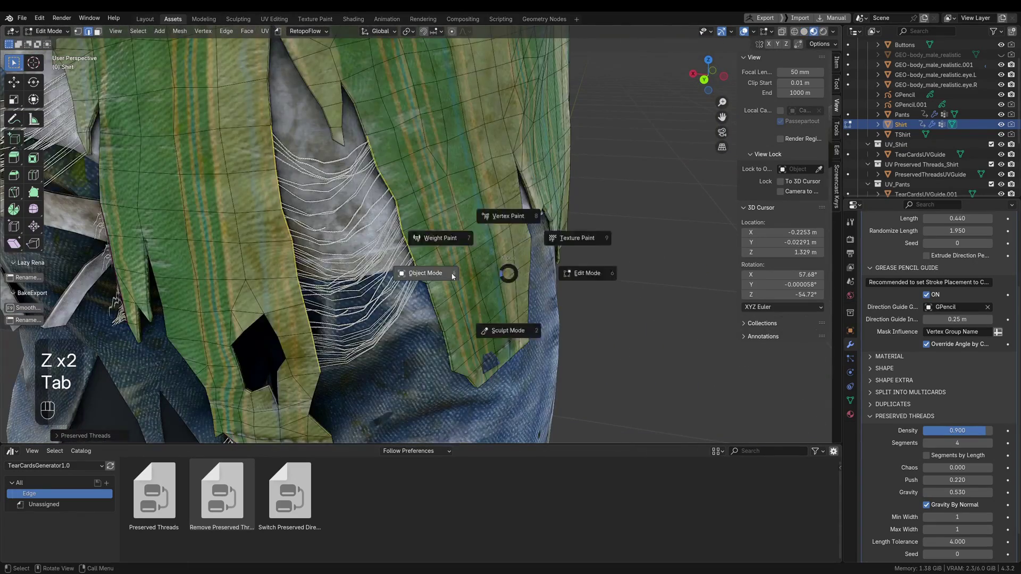
Raise the preserved threads' gravity, then weight-paint the shirt at about 0.9 weight
{"action": "left_click_drag", "start_coordinate": [942, 493], "coordinate": [978, 493]}
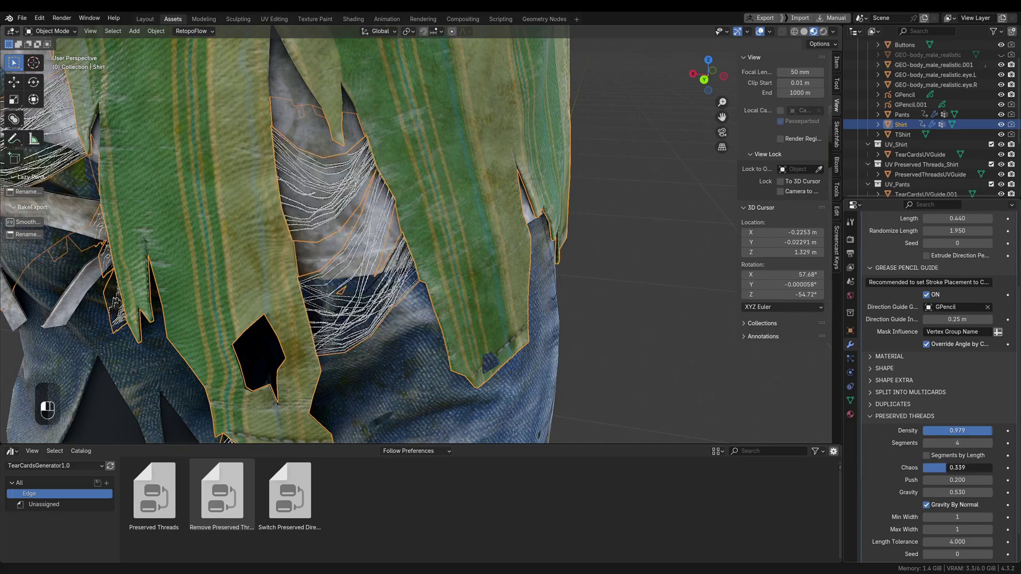
{"action": "scroll", "coordinate": [924, 471], "scroll_direction": "down", "scroll_amount": 2}
{"action": "middle_click_drag", "start_coordinate": [319, 239], "coordinate": [367, 197], "text": "shift"}
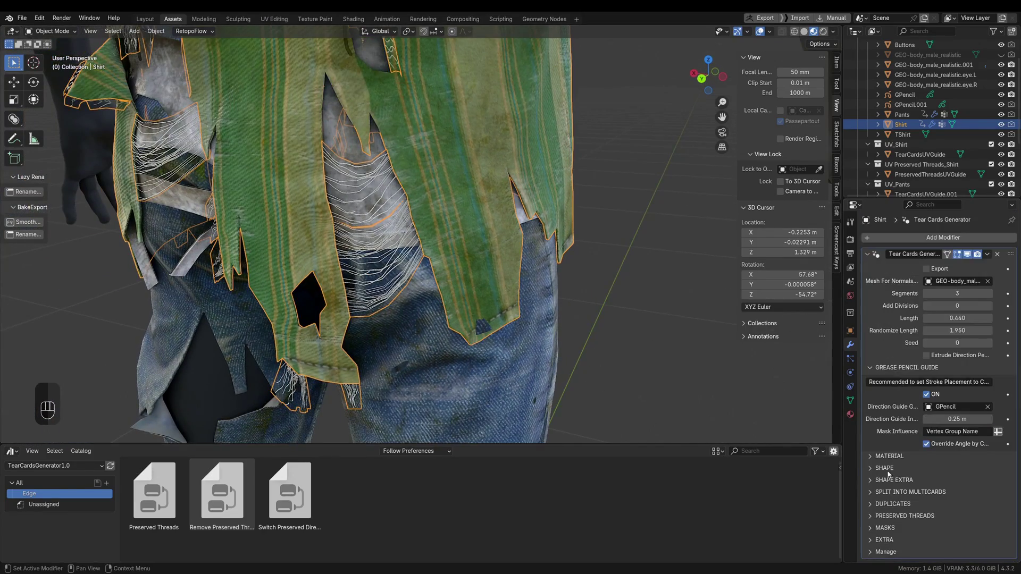
{"action": "left_click", "coordinate": [888, 530], "text": "ctrl"}
{"action": "scroll", "coordinate": [889, 477], "scroll_direction": "down", "scroll_amount": 1}
{"action": "middle_click_drag", "start_coordinate": [425, 266], "coordinate": [489, 208]}
{"action": "key", "text": "Tab"}
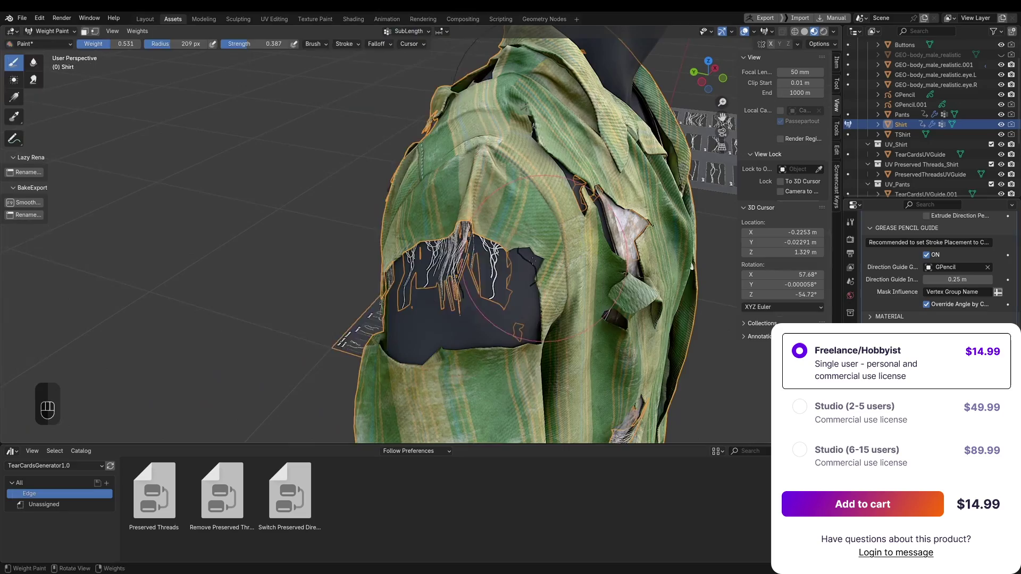
{"action": "middle_click_drag", "start_coordinate": [537, 259], "coordinate": [559, 250]}
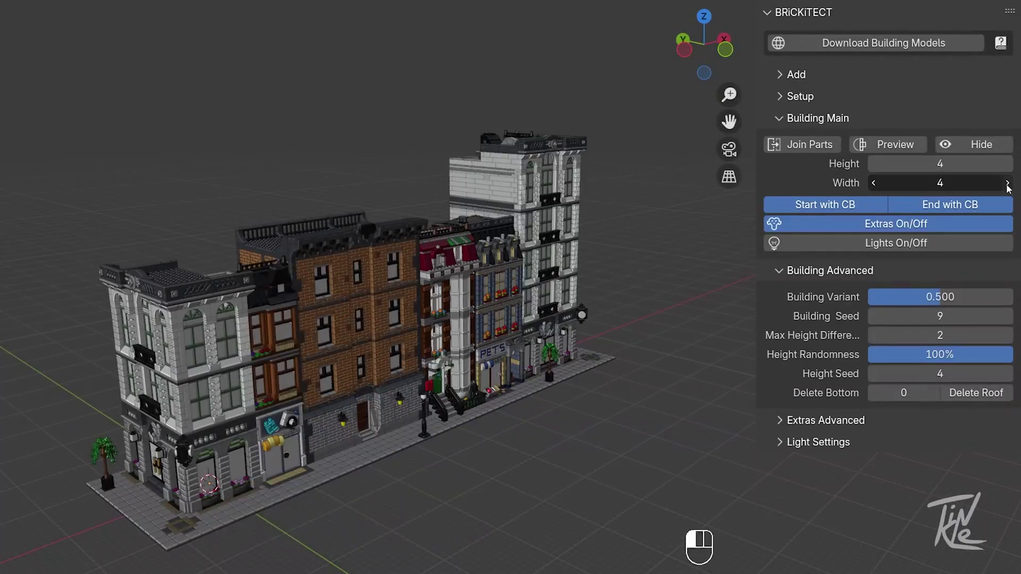
Widen the building row to four sections with the Width arrow
{"action": "left_click", "coordinate": [1008, 183]}
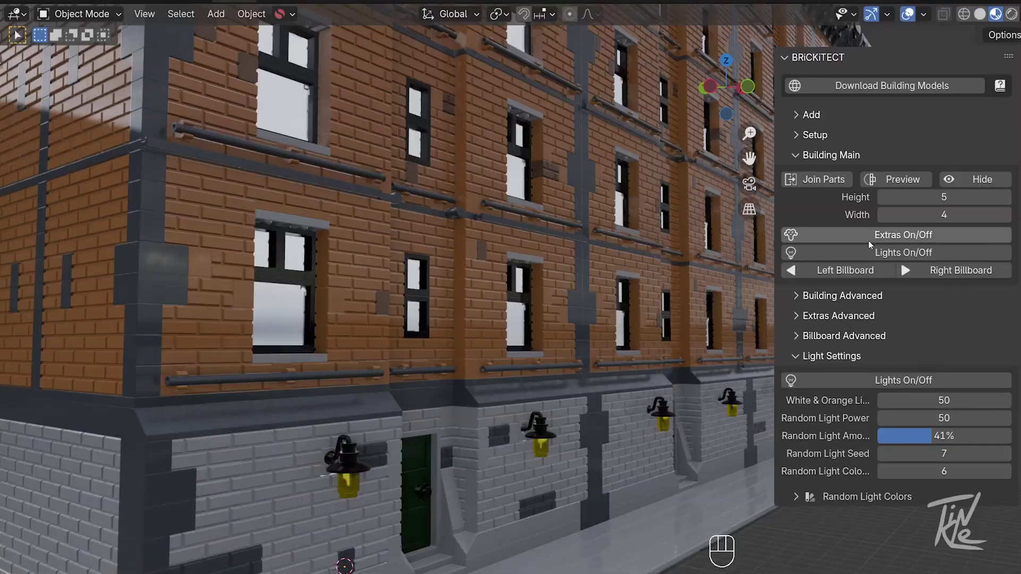
Enable decorative extras, adjust their amount, and step Extras Seed up to 25
{"action": "left_click", "coordinate": [875, 237]}
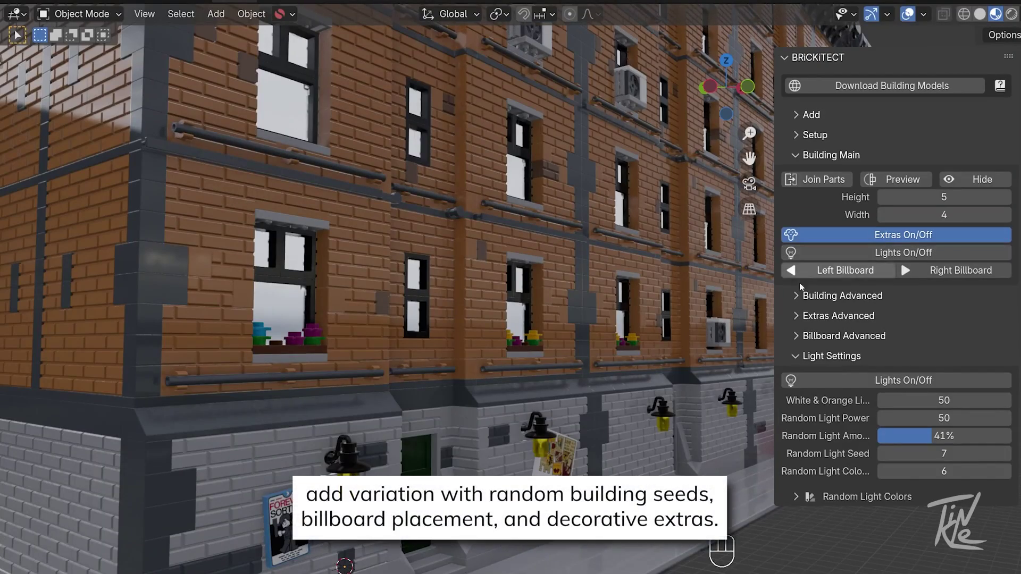
{"action": "scroll", "coordinate": [487, 360], "scroll_direction": "up", "scroll_amount": 3}
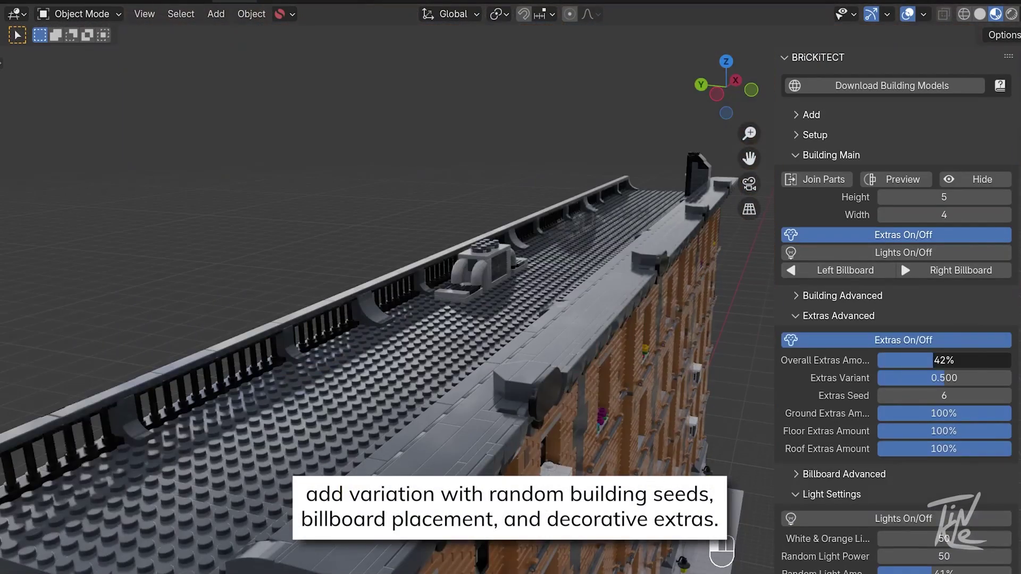
{"action": "mouse_move", "coordinate": [934, 360]}
{"action": "left_mouse_down"}
{"action": "mouse_move", "coordinate": [1010, 360]}
{"action": "mouse_move", "coordinate": [933, 360]}
{"action": "left_mouse_up"}
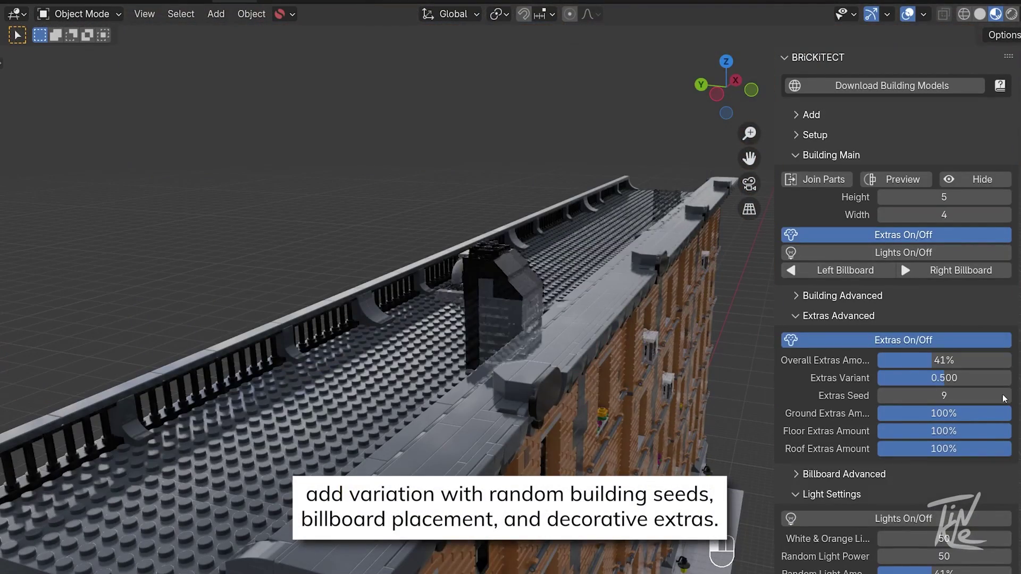
{"action": "left_click", "coordinate": [1006, 396]}
{"action": "left_click", "coordinate": [1006, 396]}
{"action": "left_click", "coordinate": [1005, 396]}
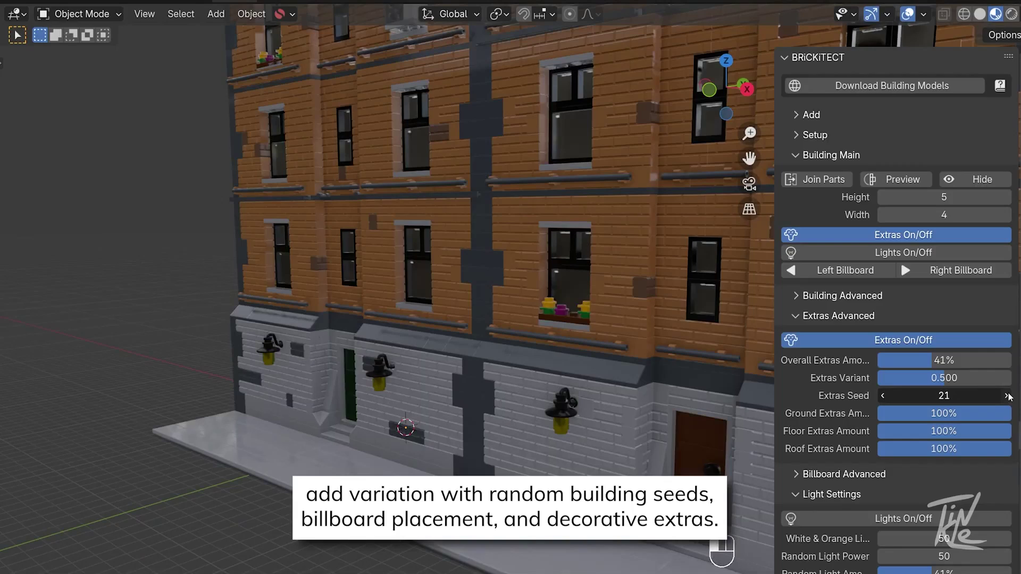
{"action": "left_click", "coordinate": [1007, 396]}
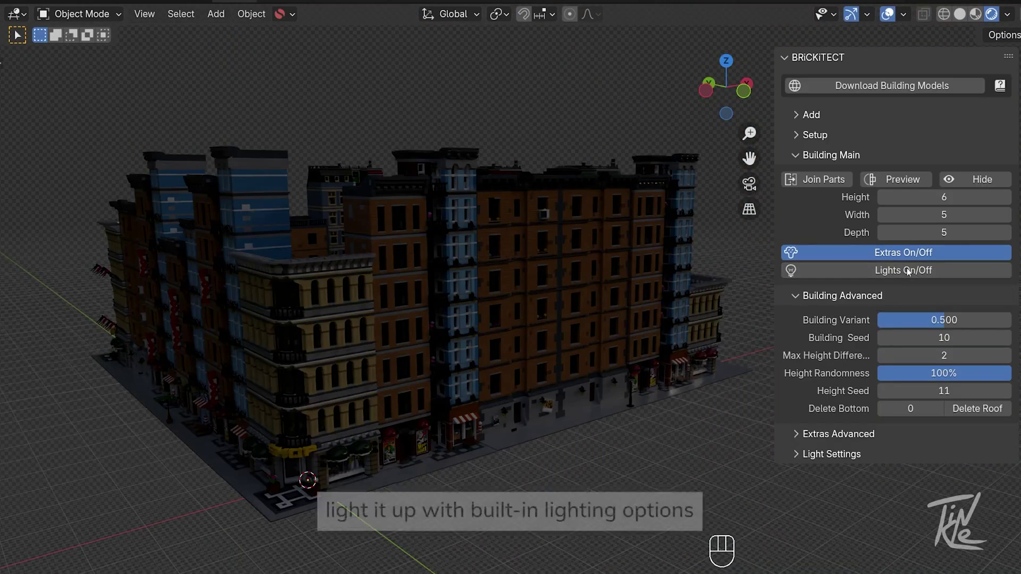
Turn on the building lights, lower Random Light Amount, and change Random Light Seed
{"action": "left_click", "coordinate": [909, 272]}
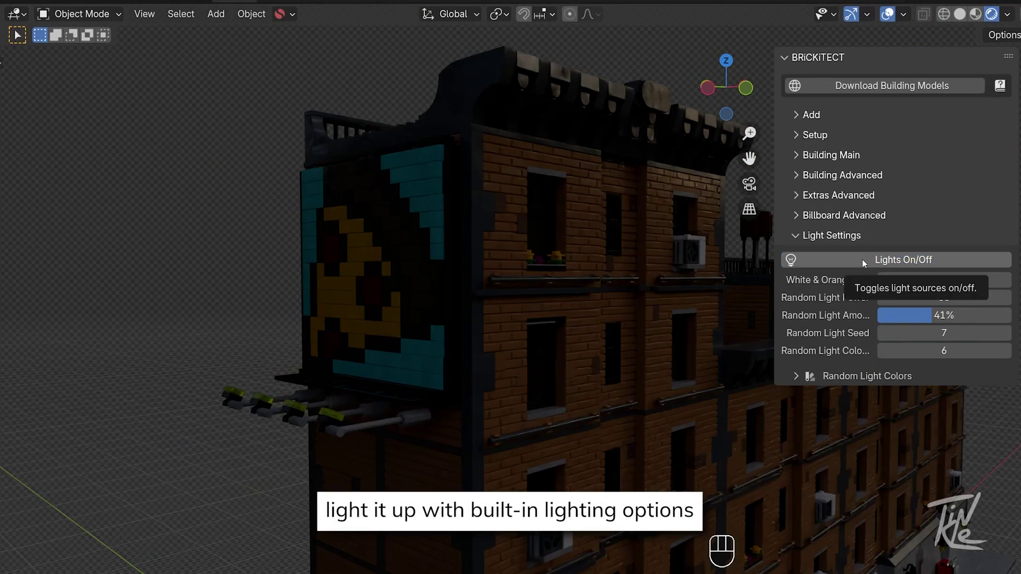
{"action": "left_click", "coordinate": [863, 260]}
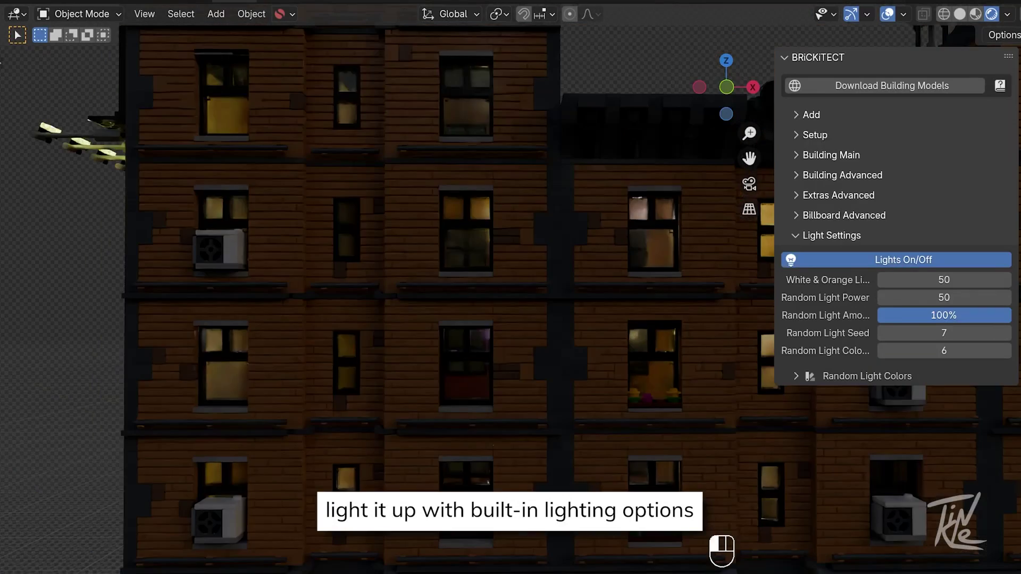
{"action": "left_click_drag", "start_coordinate": [1009, 315], "coordinate": [982, 316]}
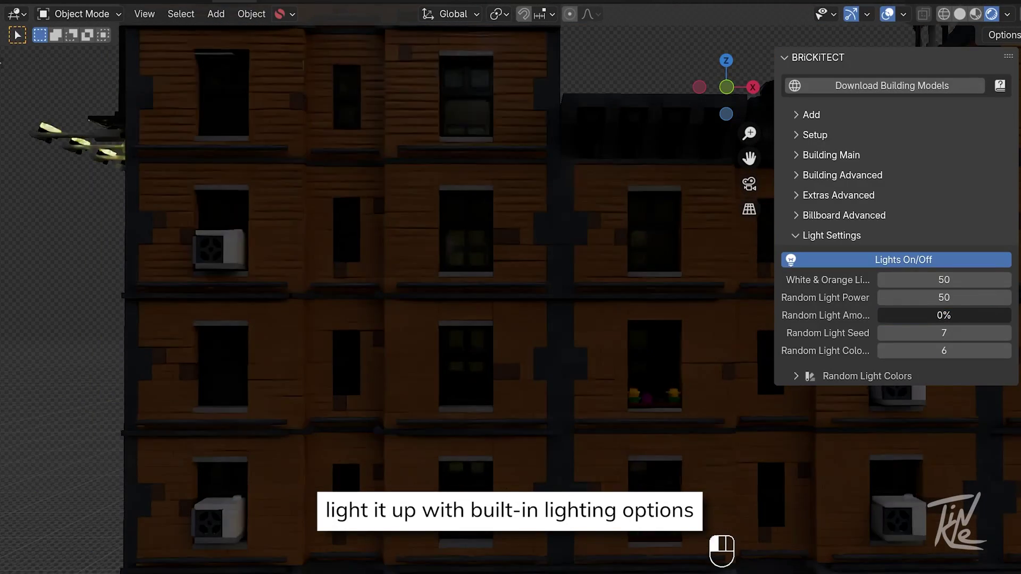
{"action": "left_click", "coordinate": [1005, 333]}
{"action": "left_click", "coordinate": [1005, 333]}
{"action": "left_click", "coordinate": [1006, 332]}
{"action": "left_click", "coordinate": [1005, 333]}
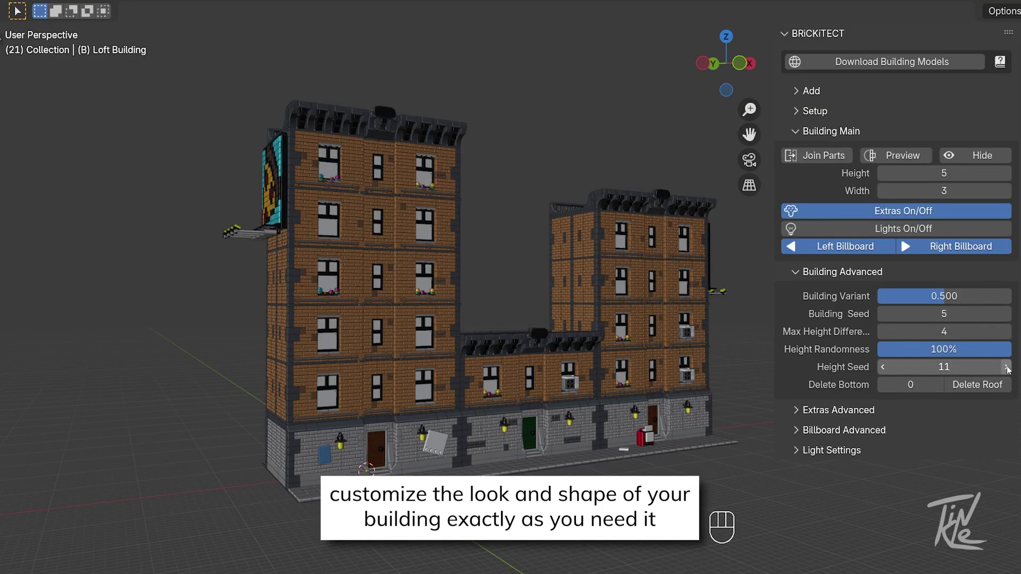
Set Delete Bottom to 1 and narrow the template towers to X Size 21.381
{"action": "left_click", "coordinate": [939, 385]}
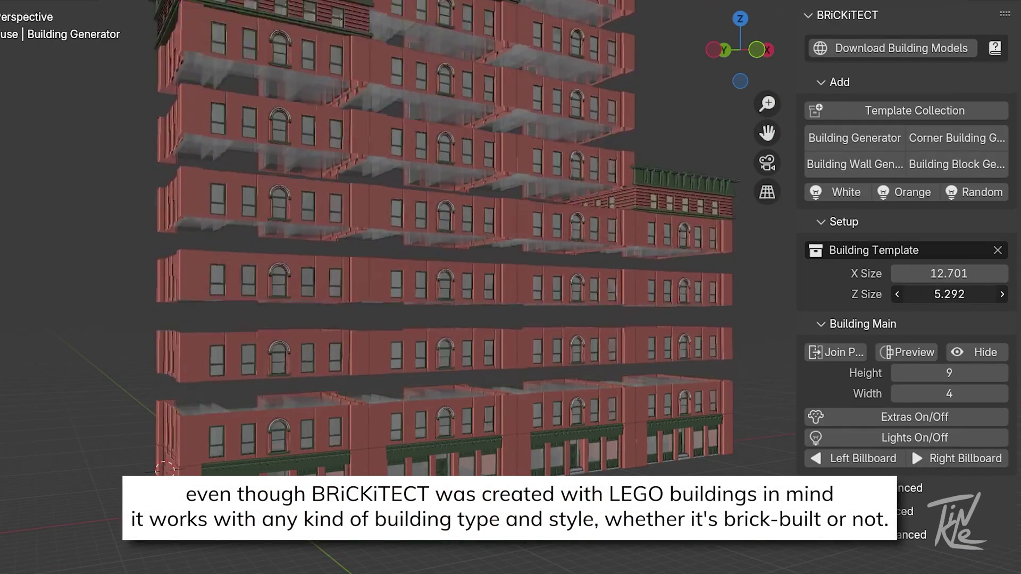
{"action": "left_click_drag", "start_coordinate": [949, 273], "coordinate": [928, 273]}
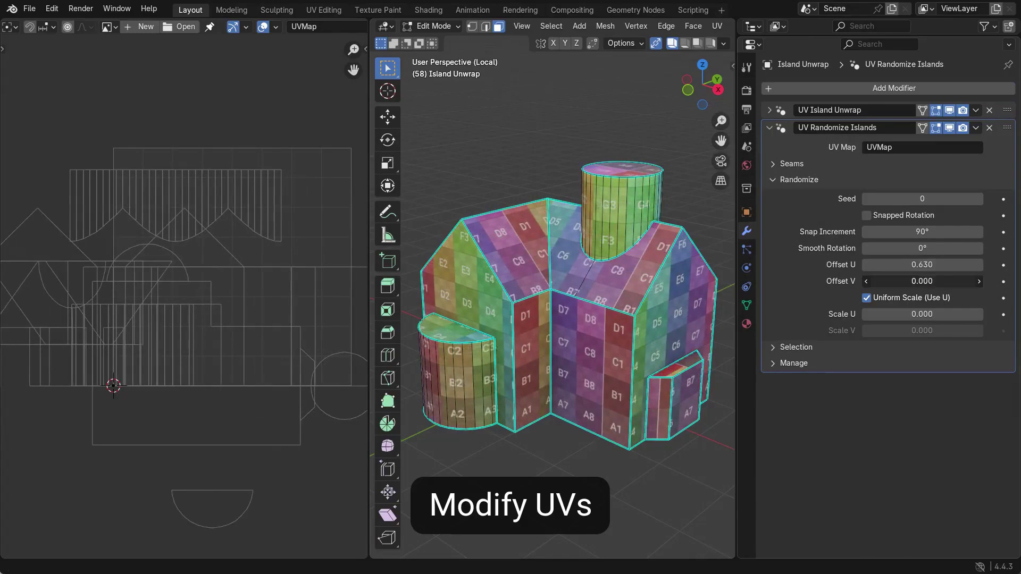
Offset the house UVs to 0.600, rotate them 13.5°, and widen the ship's cut-out along X
{"action": "left_click_drag", "start_coordinate": [908, 281], "coordinate": [941, 280]}
{"action": "left_click_drag", "start_coordinate": [882, 249], "coordinate": [904, 250]}
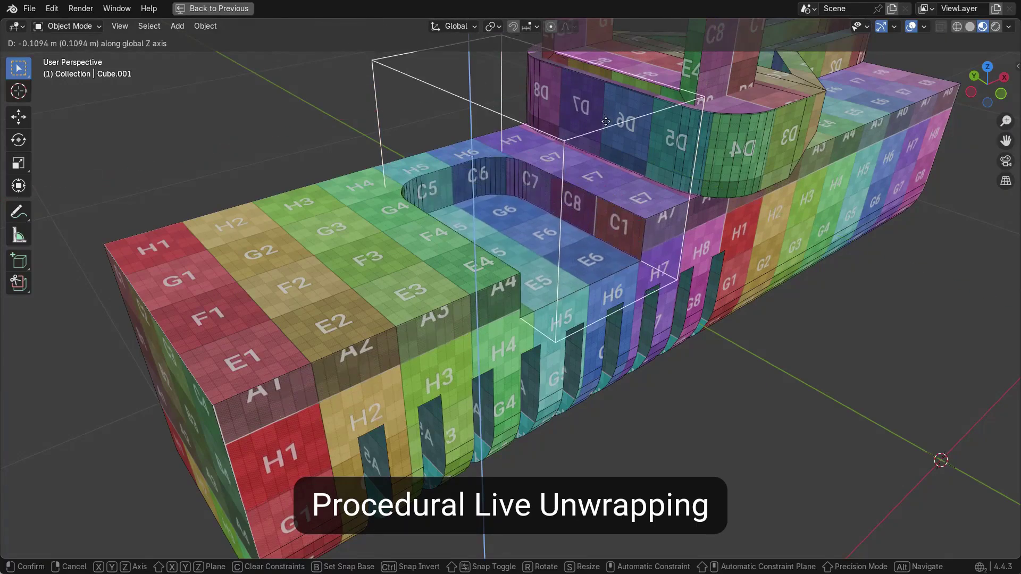
{"action": "key", "text": "Tab"}
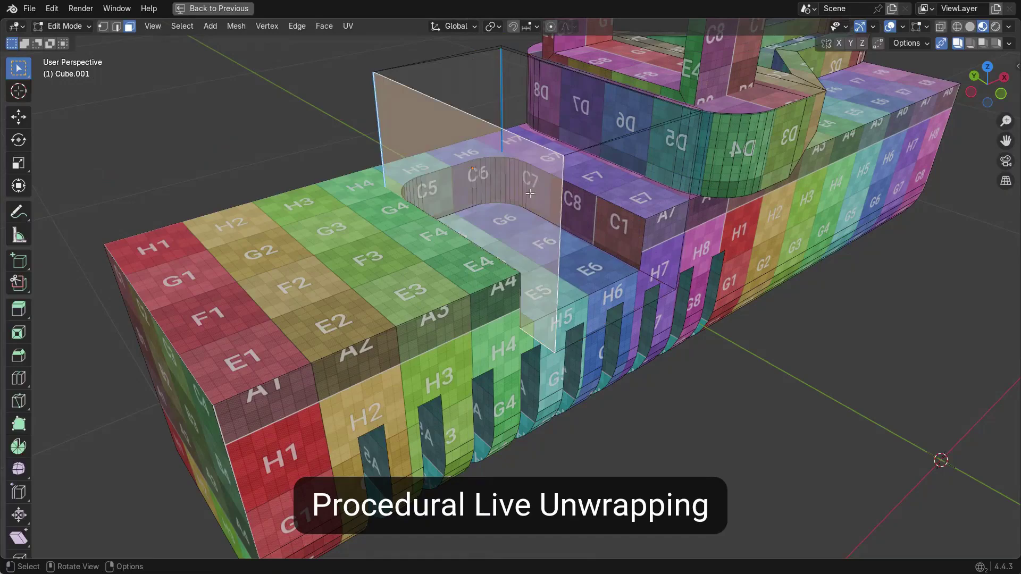
{"action": "key", "text": "g"}
{"action": "key", "text": "x"}
{"action": "key", "text": "Return"}
Shift the whole ship object along Z
{"action": "key", "text": "Tab"}
{"action": "key", "text": "g"}
{"action": "key", "text": "z"}
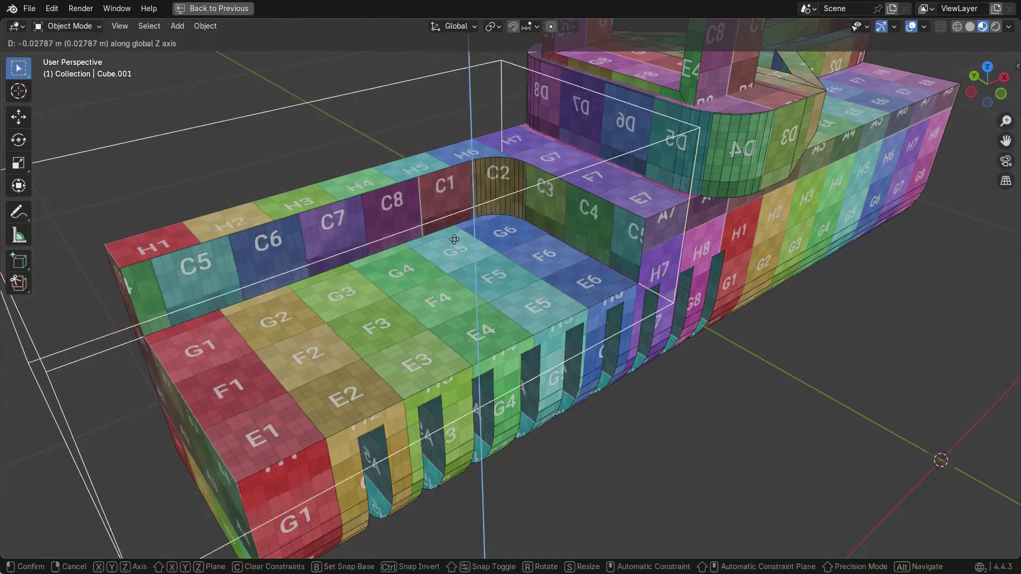
{"action": "left_click", "coordinate": [442, 294]}
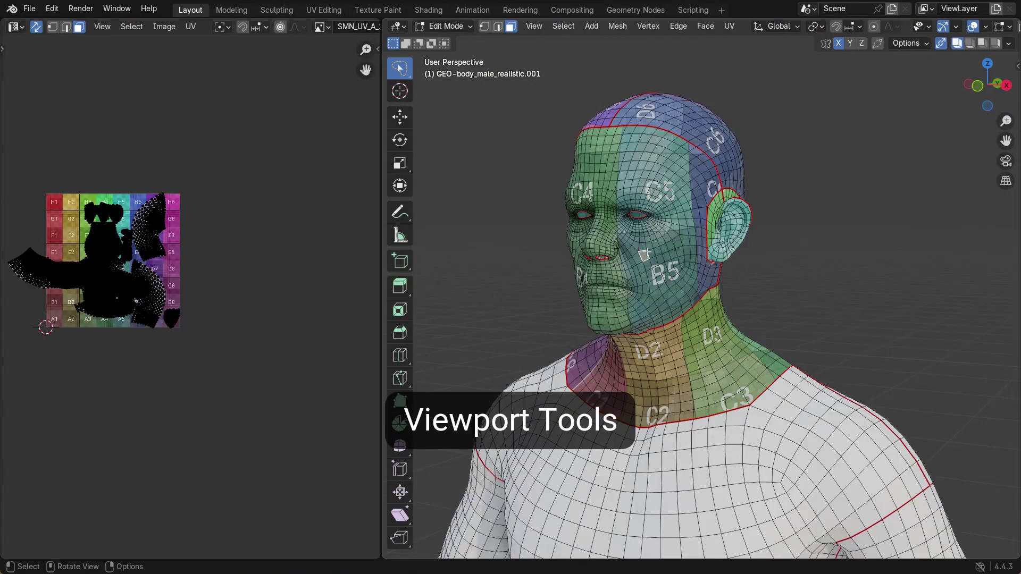
Pack the head's seam-bounded UV islands into UDIM tile 1002
{"action": "key", "text": "ctrl+l"}
{"action": "key", "text": "u"}
{"action": "left_click", "coordinate": [611, 338]}
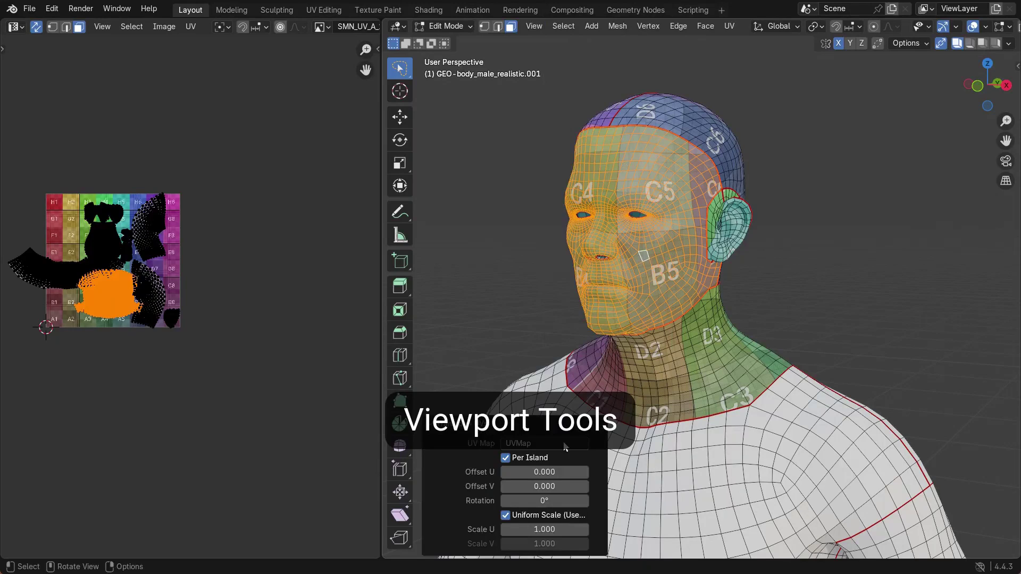
{"action": "key", "text": "ctrl+z"}
{"action": "key", "text": "u"}
{"action": "left_click", "coordinate": [734, 305]}
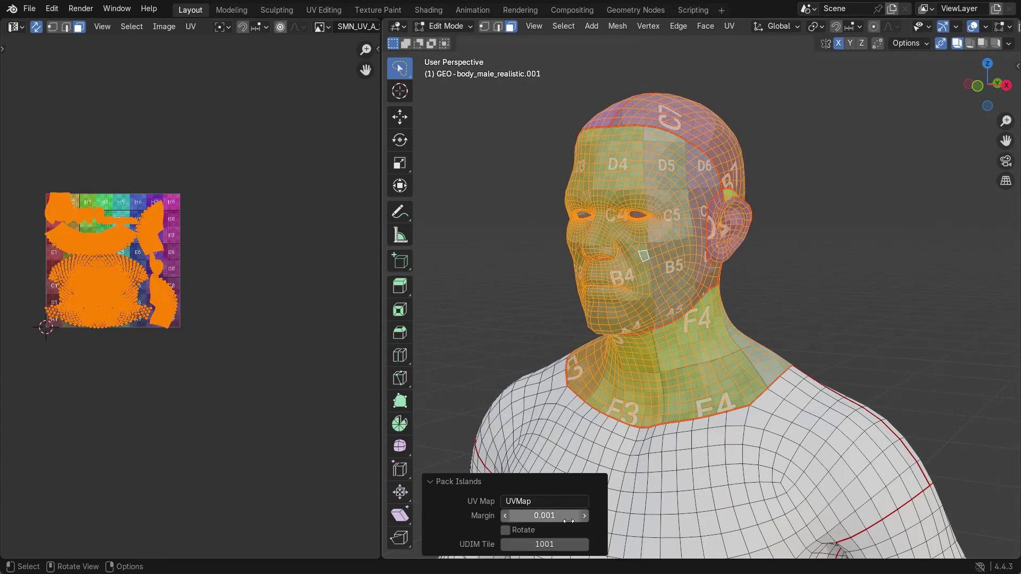
{"action": "left_click", "coordinate": [585, 546]}
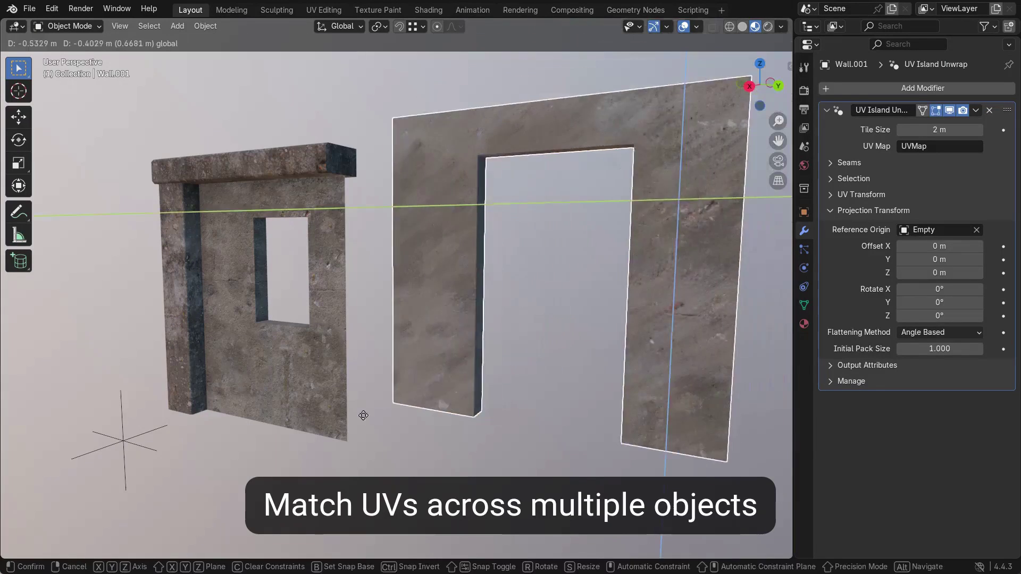
Extend the beam's end face to the wall's far edge and place the Empty at its top-left
{"action": "key", "text": "g"}
{"action": "left_click", "coordinate": [654, 155], "text": "ctrl"}
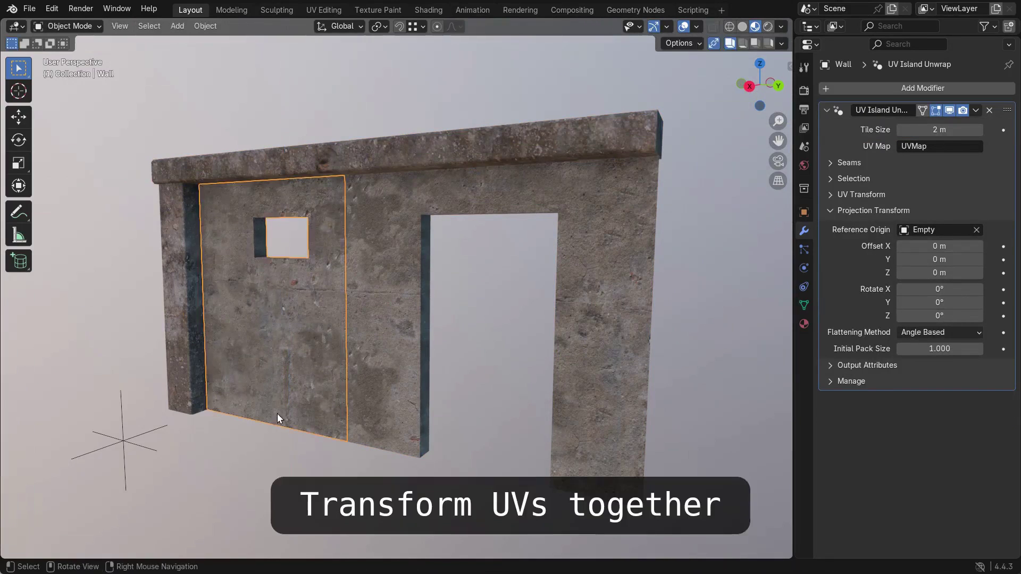
{"action": "left_click", "coordinate": [151, 488]}
{"action": "key", "text": "g"}
{"action": "left_click", "coordinate": [287, 310]}
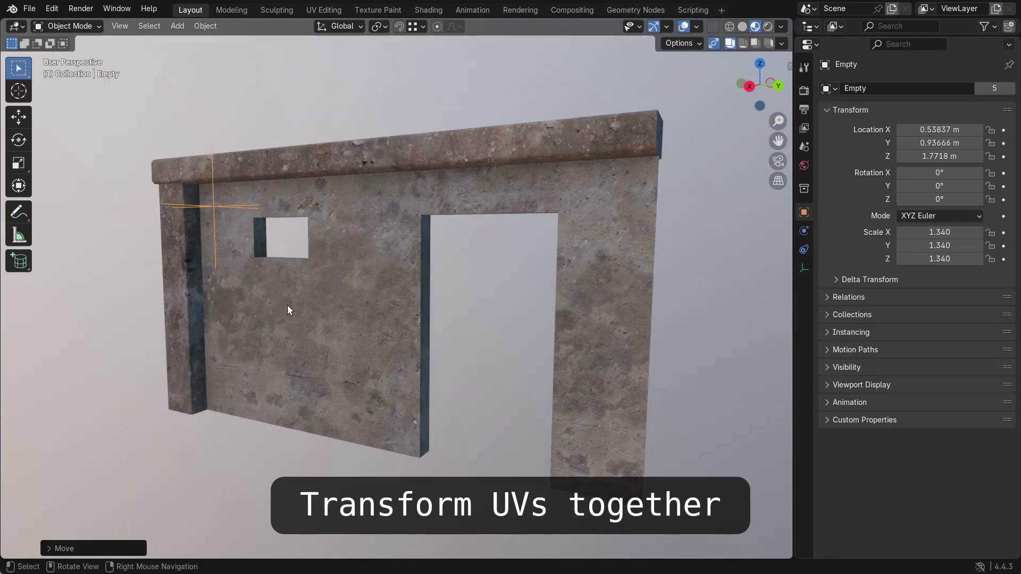
Scale the Empty to 1.276 and rotate it -90° on X
{"action": "key", "text": "s"}
{"action": "left_click", "coordinate": [598, 467]}
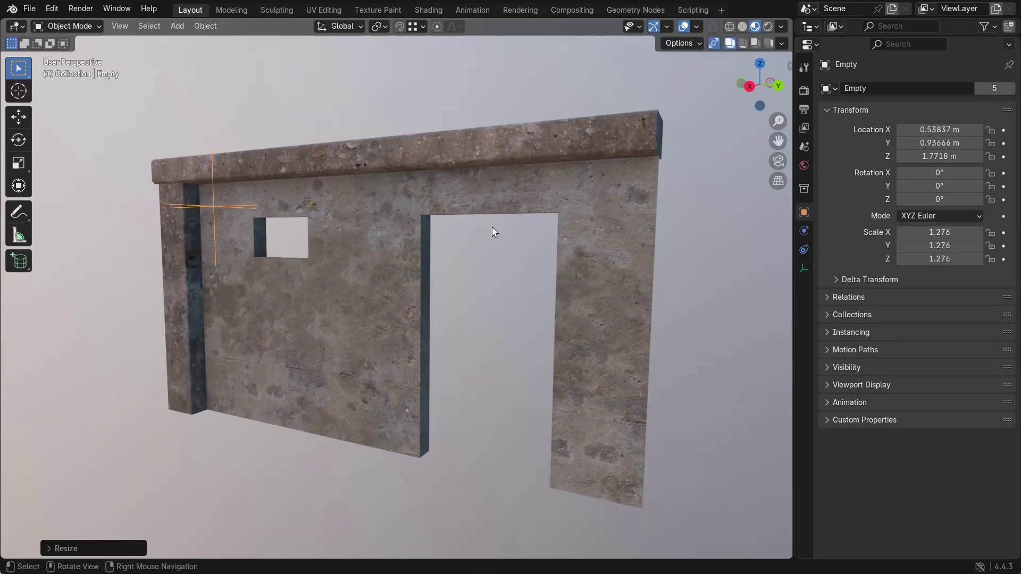
{"action": "key", "text": "r"}
{"action": "key", "text": "x"}
{"action": "left_click", "coordinate": [247, 381], "text": "ctrl"}
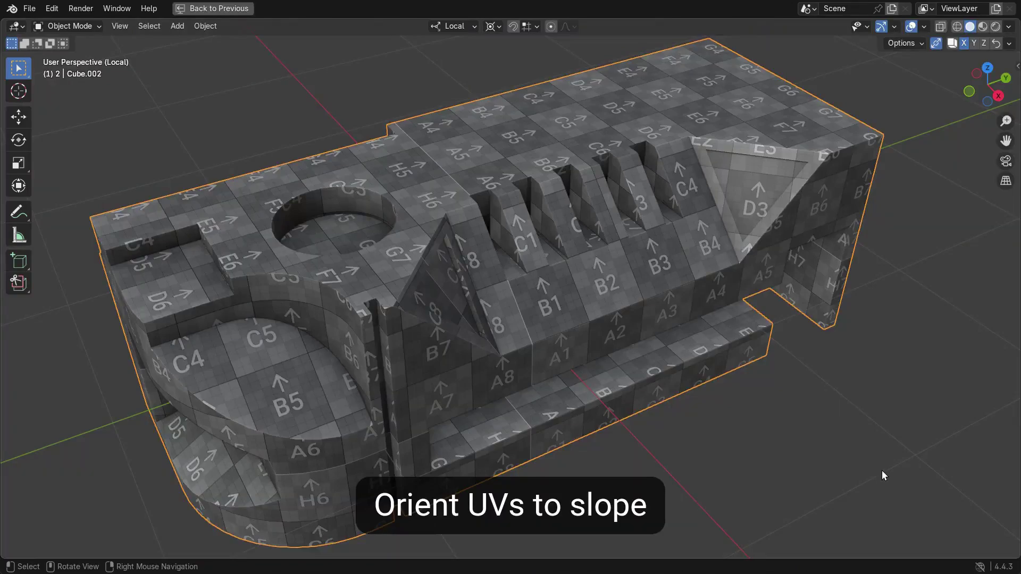
Rotate the checkered block Cube.002 so its UVs follow the slope
{"action": "key", "text": "r"}
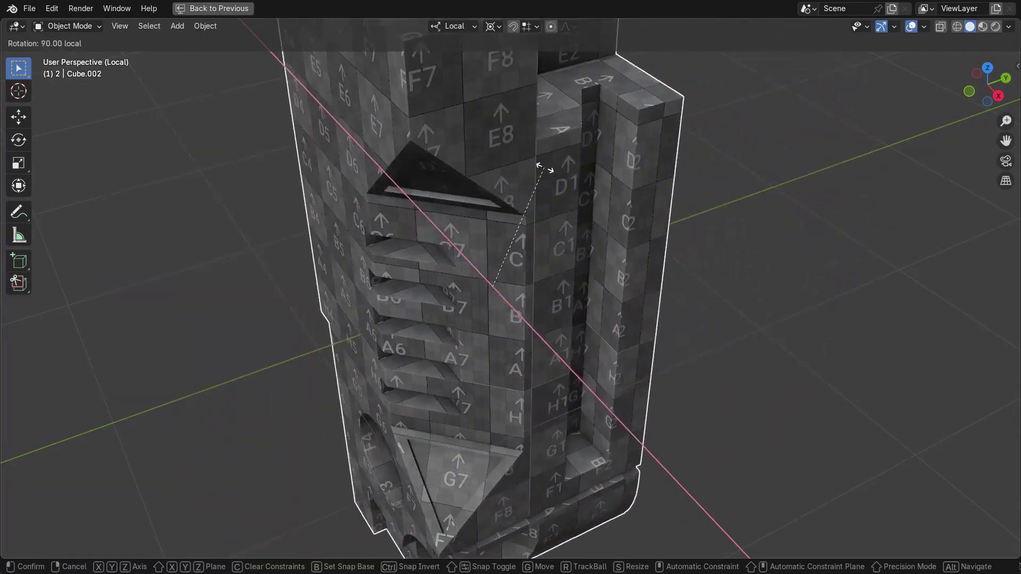
{"action": "left_click", "coordinate": [545, 168], "text": "ctrl"}
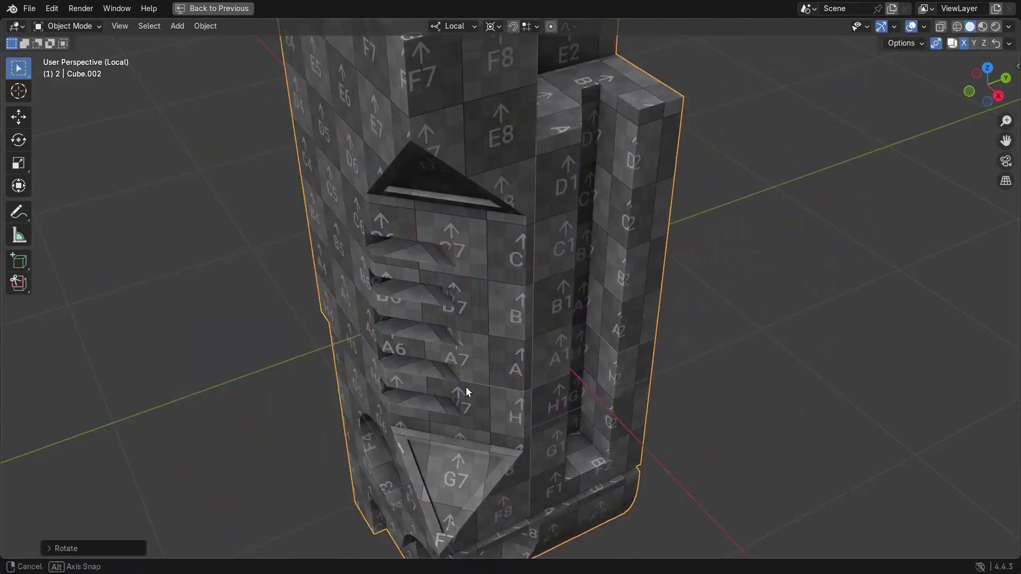
{"action": "middle_click_drag", "start_coordinate": [466, 387], "coordinate": [495, 253]}
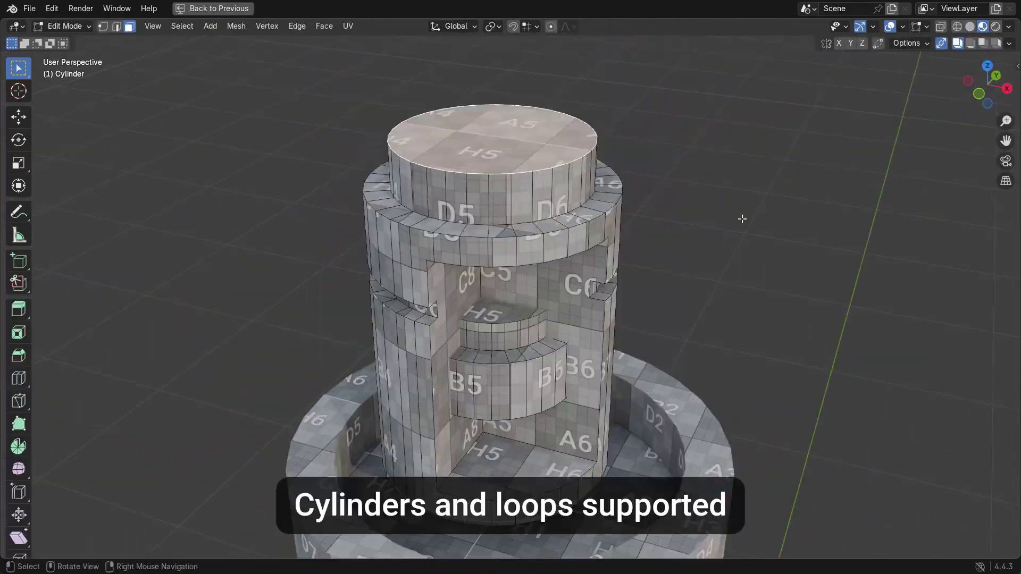
Inset the cylinder's selected faces, then select it all and cancel a move
{"action": "key", "text": "i"}
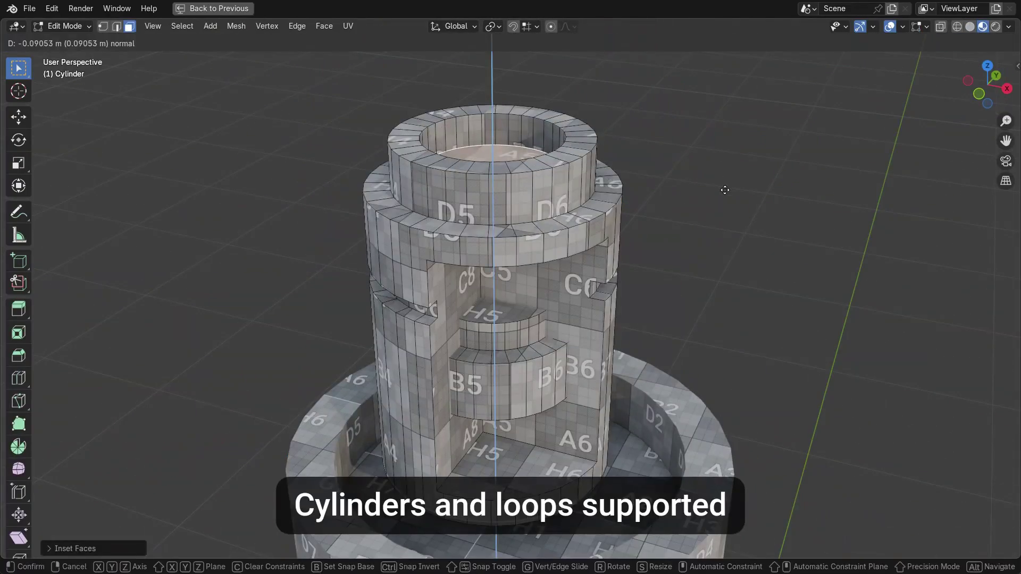
{"action": "left_click", "coordinate": [725, 190]}
{"action": "key", "text": "a"}
{"action": "key", "text": "g"}
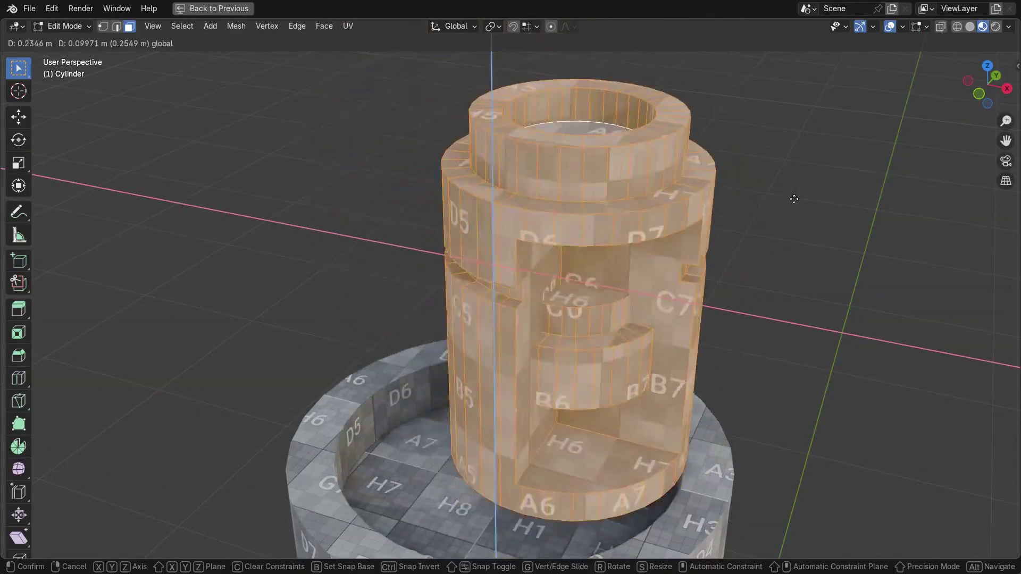
{"action": "key", "text": "Escape"}
Tilt the cylinder on Y, then shift the house texture to Offset V -0.435 and rotate its islands
{"action": "key", "text": "r"}
{"action": "key", "text": "y"}
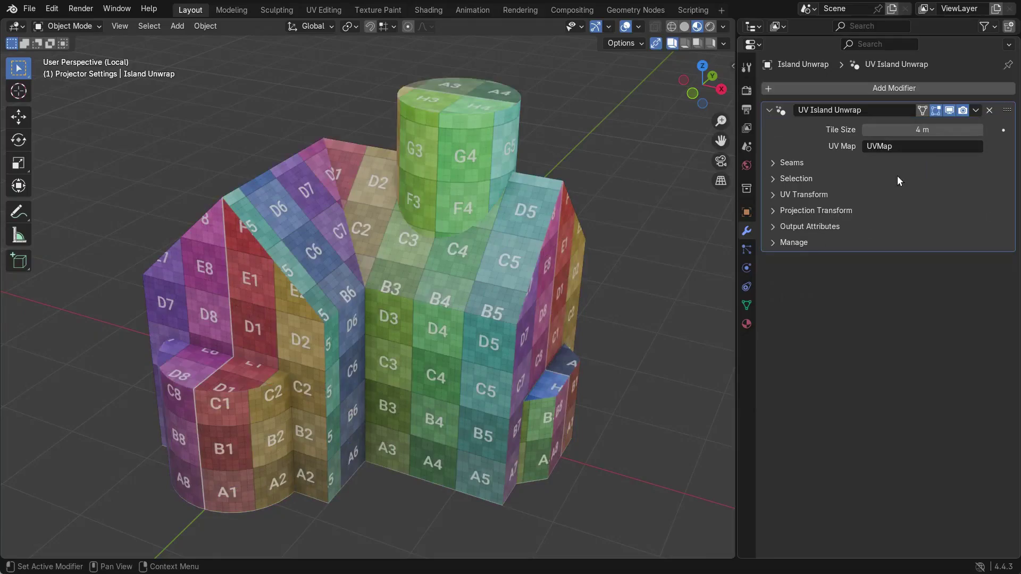
{"action": "left_click", "coordinate": [896, 194]}
{"action": "left_click_drag", "start_coordinate": [896, 230], "coordinate": [867, 229]}
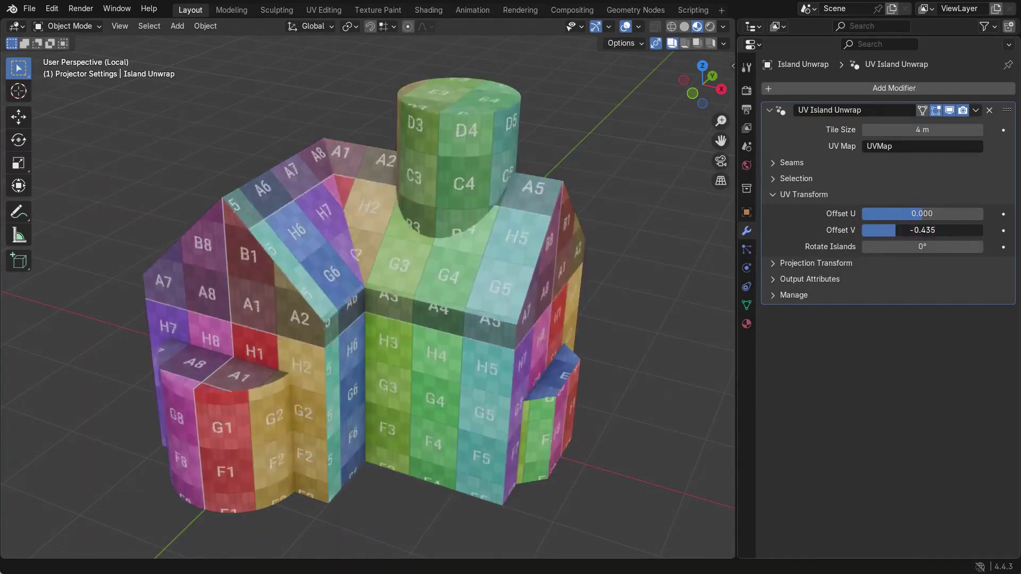
{"action": "mouse_move", "coordinate": [922, 246]}
{"action": "left_mouse_down"}
{"action": "mouse_move", "coordinate": [904, 246]}
{"action": "mouse_move", "coordinate": [882, 271]}
{"action": "mouse_move", "coordinate": [936, 245]}
{"action": "mouse_move", "coordinate": [904, 246]}
{"action": "mouse_move", "coordinate": [904, 259]}
{"action": "mouse_move", "coordinate": [936, 259]}
{"action": "mouse_move", "coordinate": [922, 259]}
{"action": "left_mouse_up"}
{"action": "left_click", "coordinate": [858, 194]}
Reset the projection Y offset to 0 m and add a plain axes Empty as Reference Origin
{"action": "left_click", "coordinate": [857, 210]}
{"action": "mouse_move", "coordinate": [909, 316]}
{"action": "left_mouse_down"}
{"action": "mouse_move", "coordinate": [926, 315]}
{"action": "mouse_move", "coordinate": [904, 316]}
{"action": "left_mouse_up"}
{"action": "key", "text": "shift+a"}
{"action": "mouse_move", "coordinate": [529, 442]}
{"action": "left_click", "coordinate": [612, 448]}
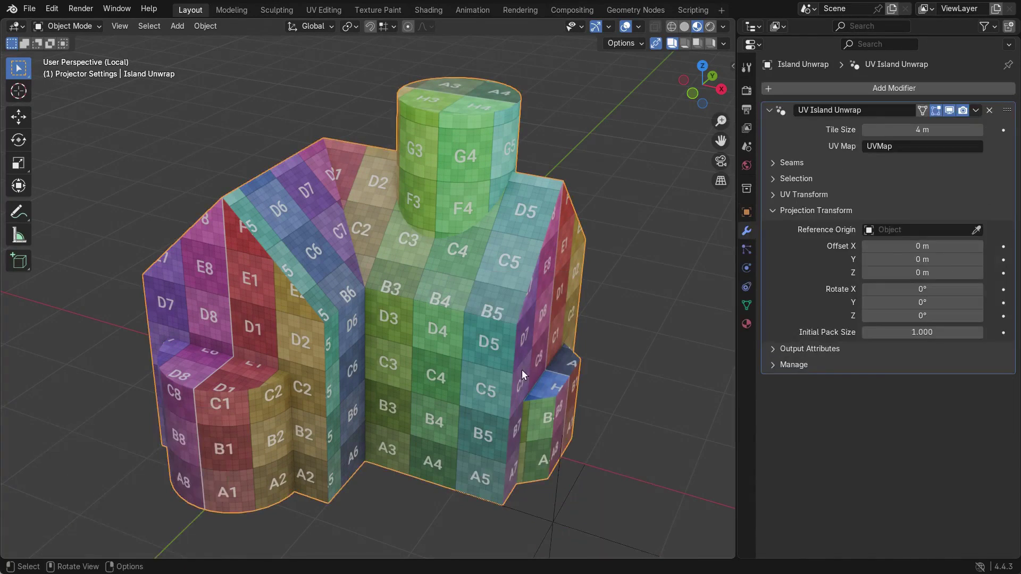
{"action": "left_click", "coordinate": [896, 229]}
{"action": "left_click", "coordinate": [820, 330]}
Move the new Empty beside the house along Y to shift the texture
{"action": "left_click", "coordinate": [552, 523]}
{"action": "key", "text": "g"}
{"action": "key", "text": "shift+y"}
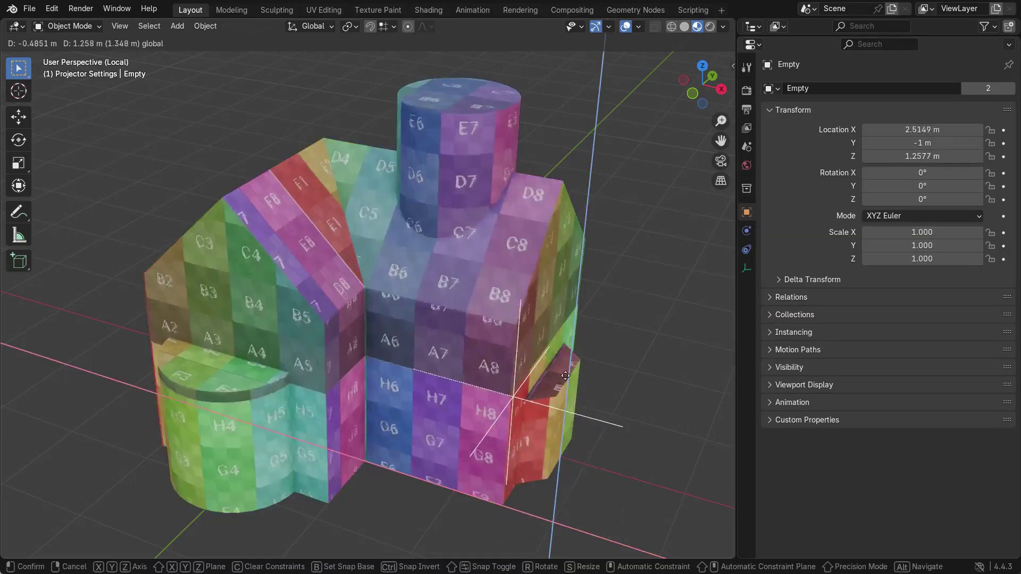
{"action": "left_click", "coordinate": [549, 357]}
{"action": "key", "text": "r"}
{"action": "key", "text": "Escape"}
{"action": "key", "text": "g"}
{"action": "key", "text": "y"}
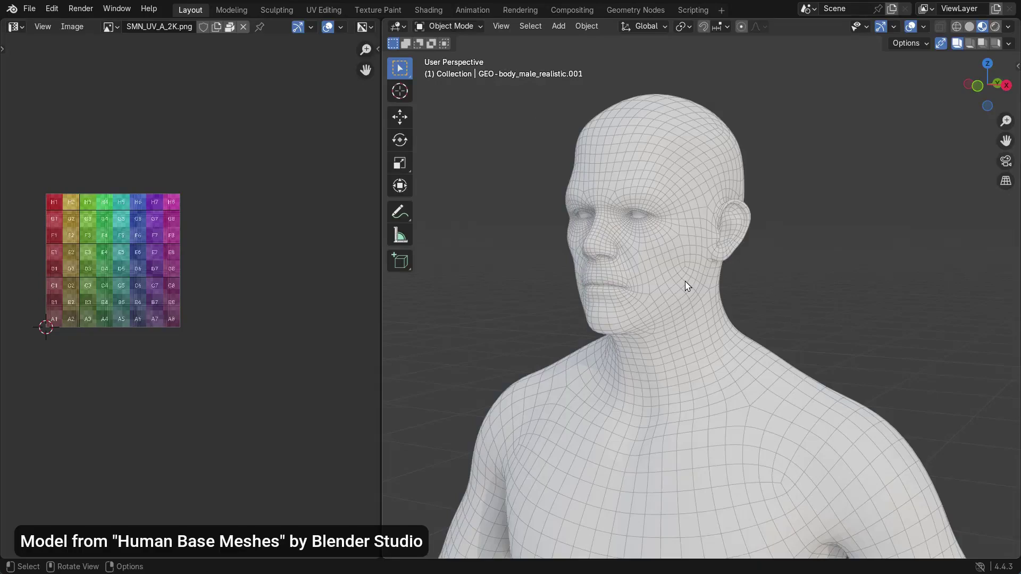
Unwrap the seam-bounded head and neck island angle-based
{"action": "key", "text": "Tab"}
{"action": "key", "text": "alt+z"}
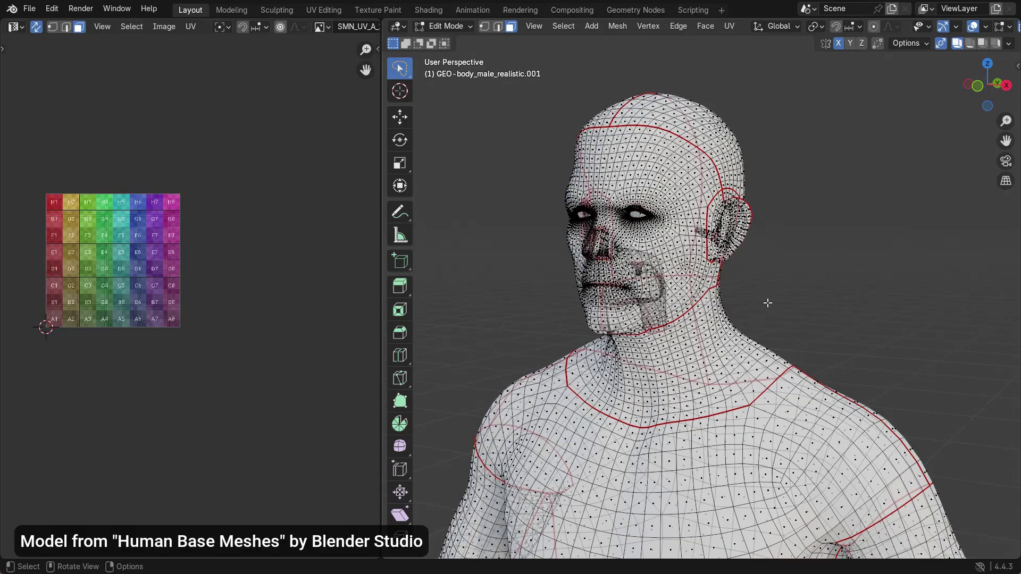
{"action": "left_click", "coordinate": [675, 348]}
{"action": "key", "text": "alt+z"}
{"action": "key", "text": "ctrl+l"}
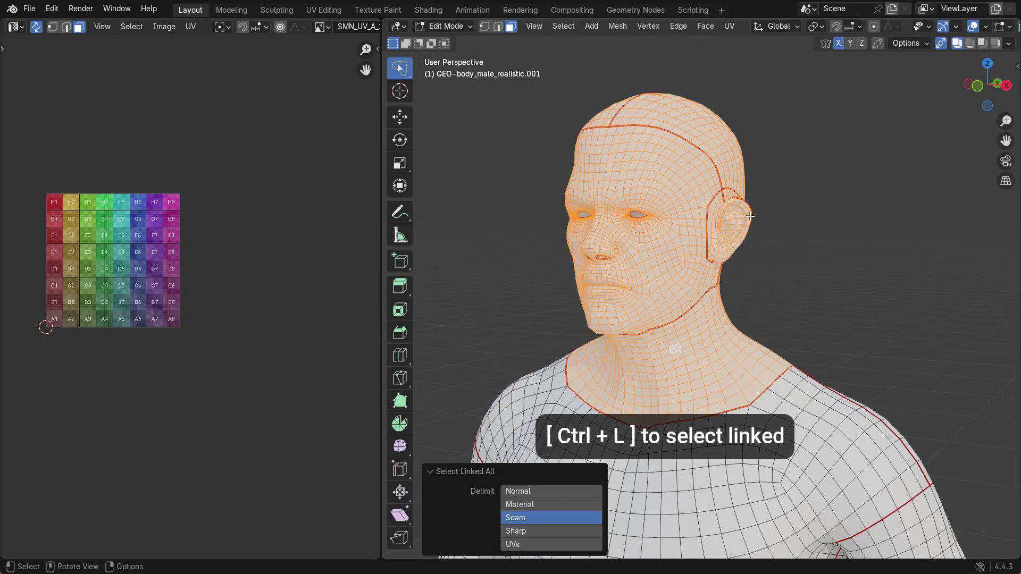
{"action": "key", "text": "u"}
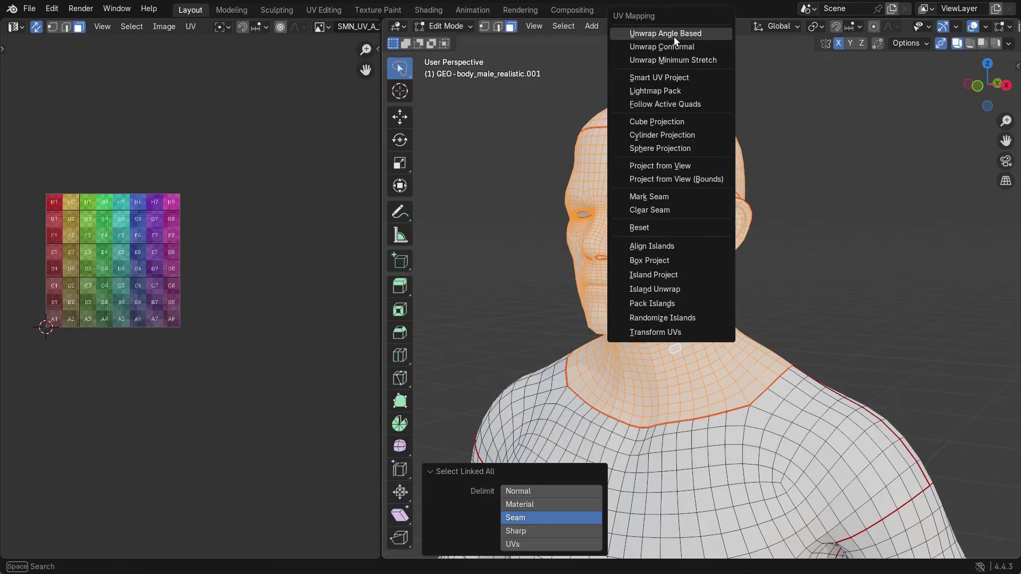
{"action": "left_click", "coordinate": [674, 35]}
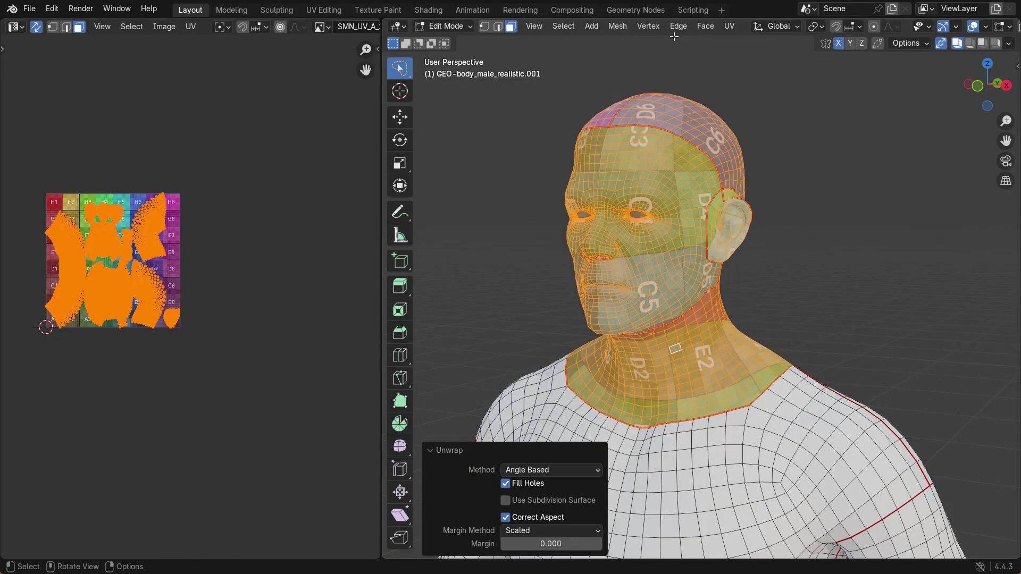
Align the head and neck UV islands
{"action": "left_click", "coordinate": [788, 263]}
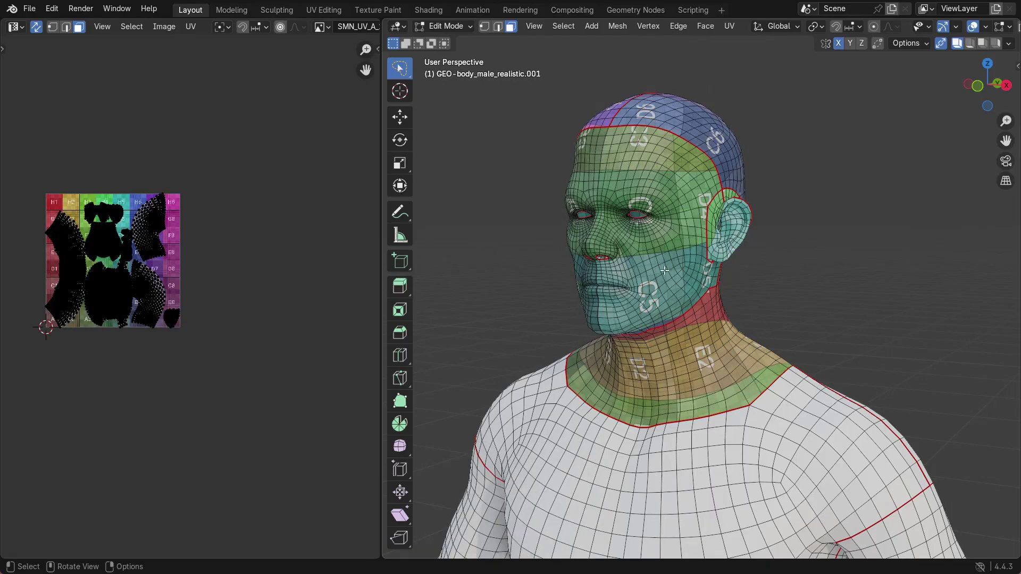
{"action": "key", "text": "ctrl+l"}
{"action": "key", "text": "u"}
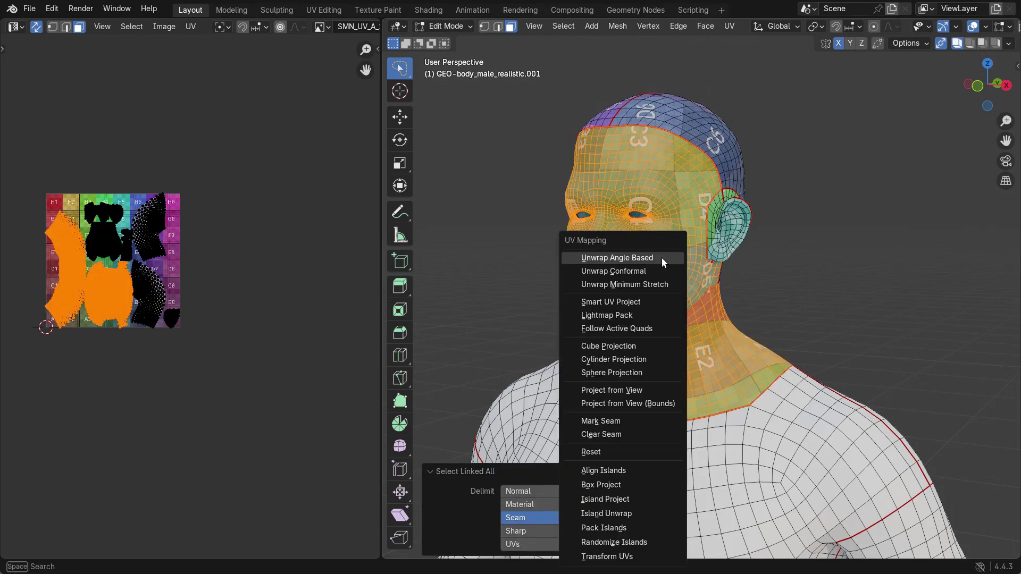
{"action": "left_click", "coordinate": [634, 472]}
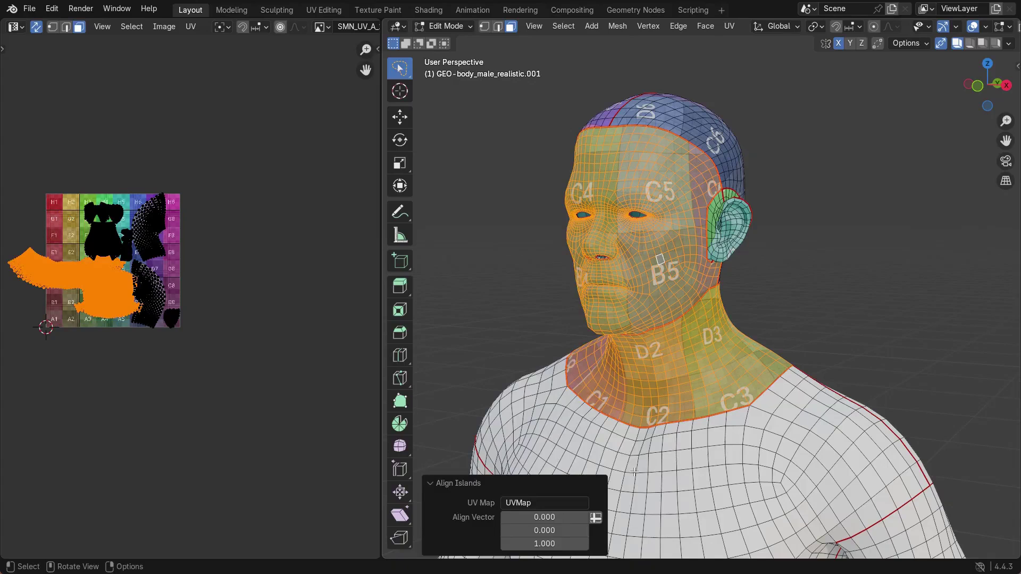
Scale the head's UV island up to 1.970 per island
{"action": "left_click", "coordinate": [647, 251]}
{"action": "key", "text": "ctrl+l"}
{"action": "key", "text": "u"}
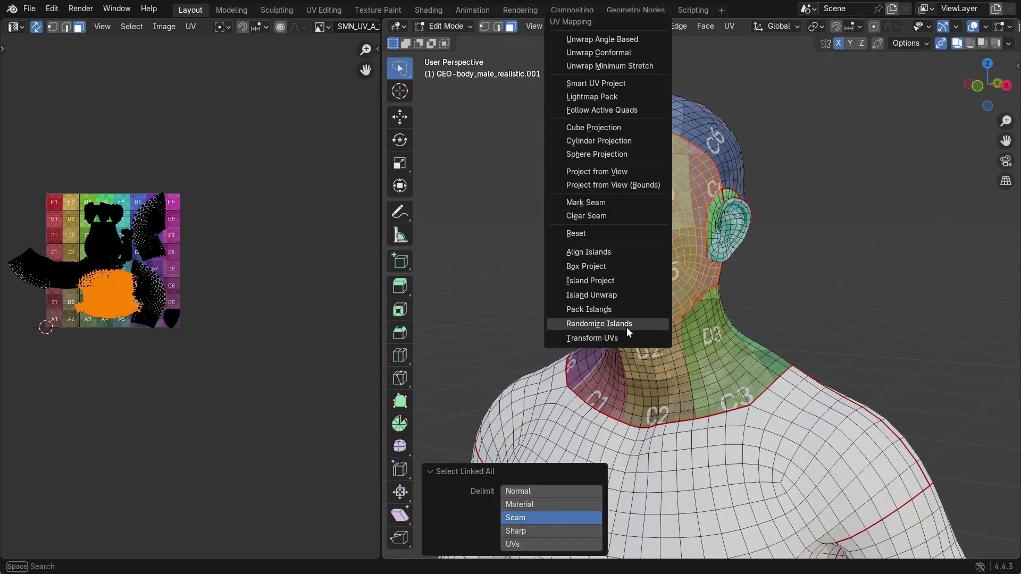
{"action": "left_click", "coordinate": [591, 338]}
{"action": "left_click_drag", "start_coordinate": [545, 530], "coordinate": [586, 158]}
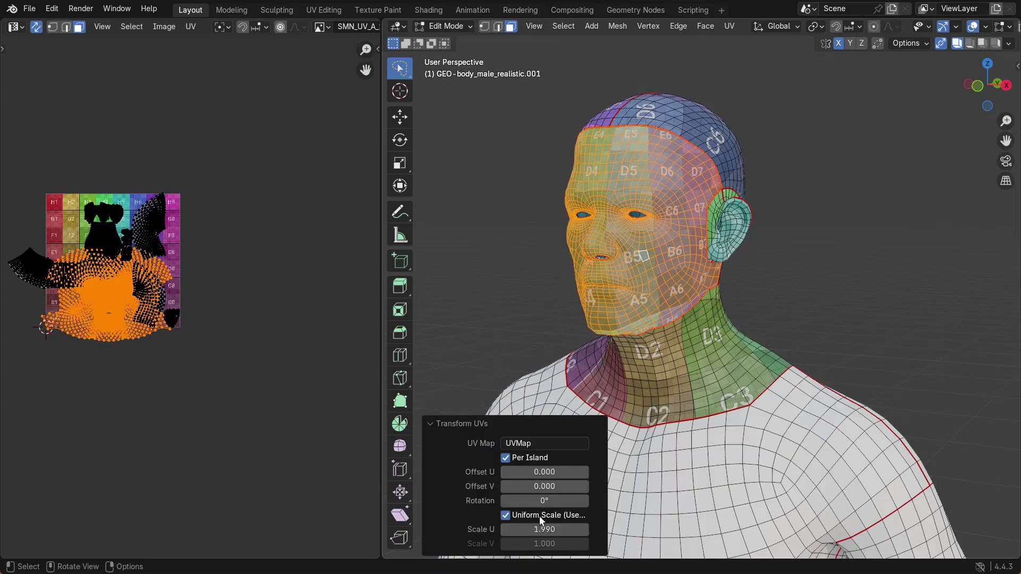
Repack the head's UV islands and shift them onto the neighbouring UDIM tile
{"action": "left_click", "coordinate": [776, 313]}
{"action": "key", "text": "alt+z"}
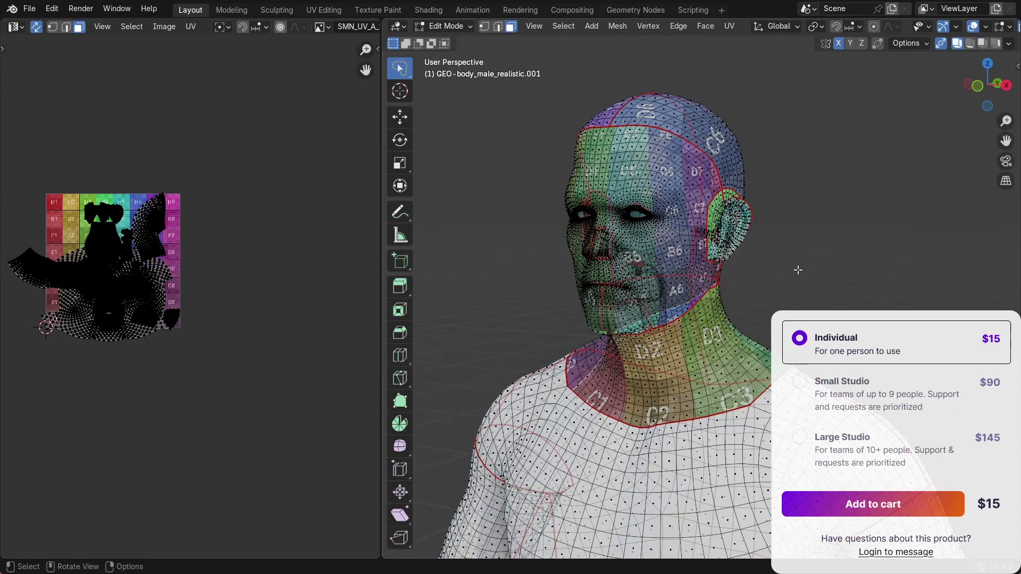
{"action": "mouse_move", "coordinate": [798, 269]}
{"action": "left_mouse_down"}
{"action": "mouse_move", "coordinate": [748, 230]}
{"action": "mouse_move", "coordinate": [647, 355]}
{"action": "left_mouse_up"}
{"action": "key", "text": "ctrl+l"}
{"action": "key", "text": "u"}
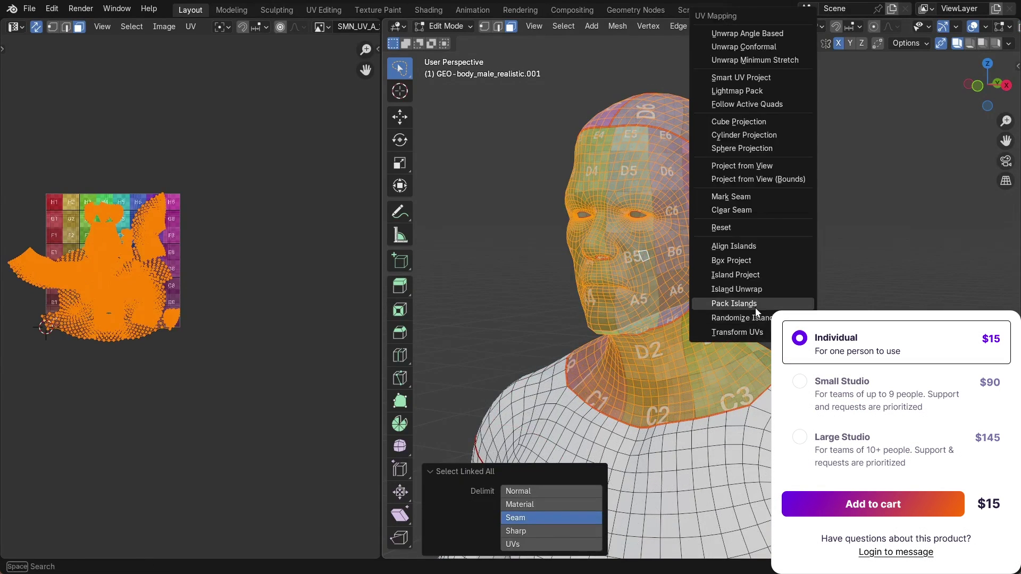
{"action": "left_click", "coordinate": [744, 301]}
{"action": "left_click_drag", "start_coordinate": [574, 542], "coordinate": [581, 541]}
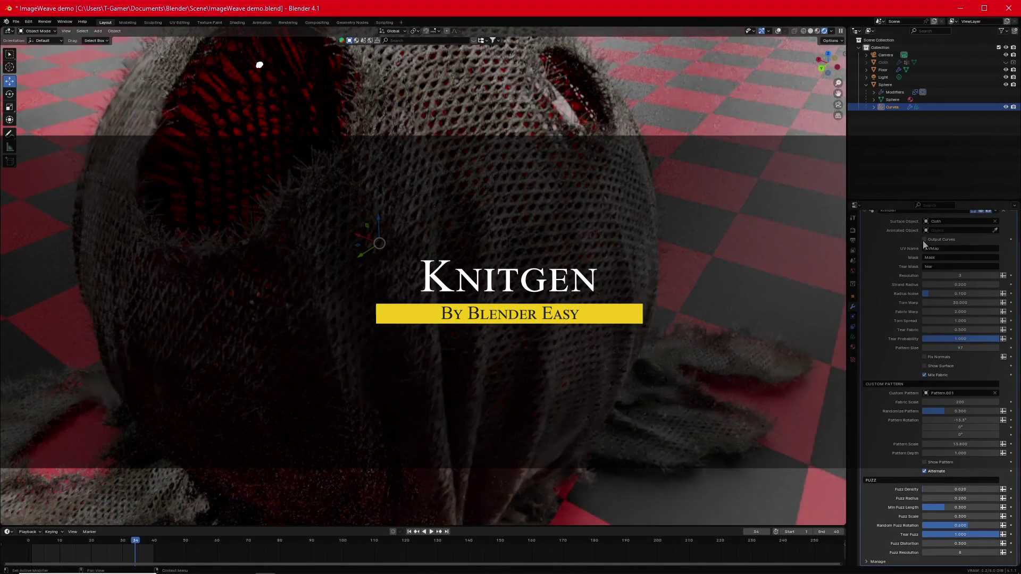
In solid shading, set KnitGen Fuzz Density 0.010 and Fuzz Scale 0.100, then select Cloth
{"action": "left_click", "coordinate": [810, 31]}
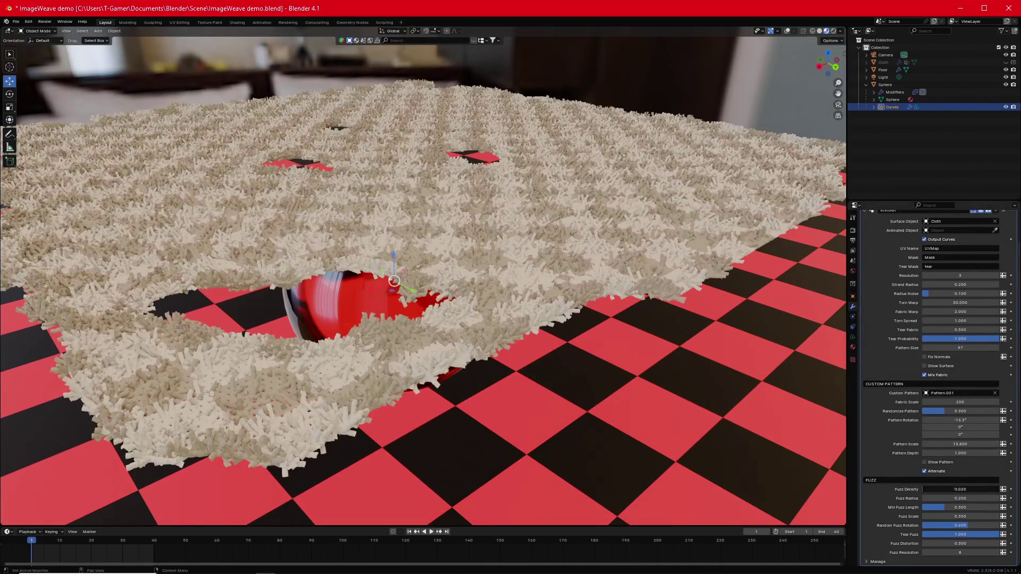
{"action": "key", "text": "Return"}
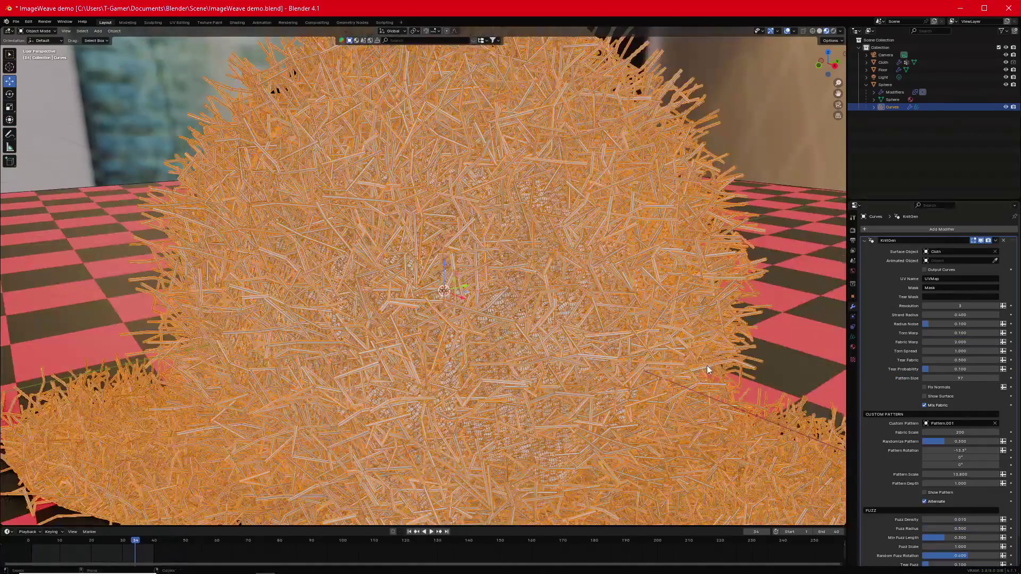
{"action": "double_click", "coordinate": [961, 499]}
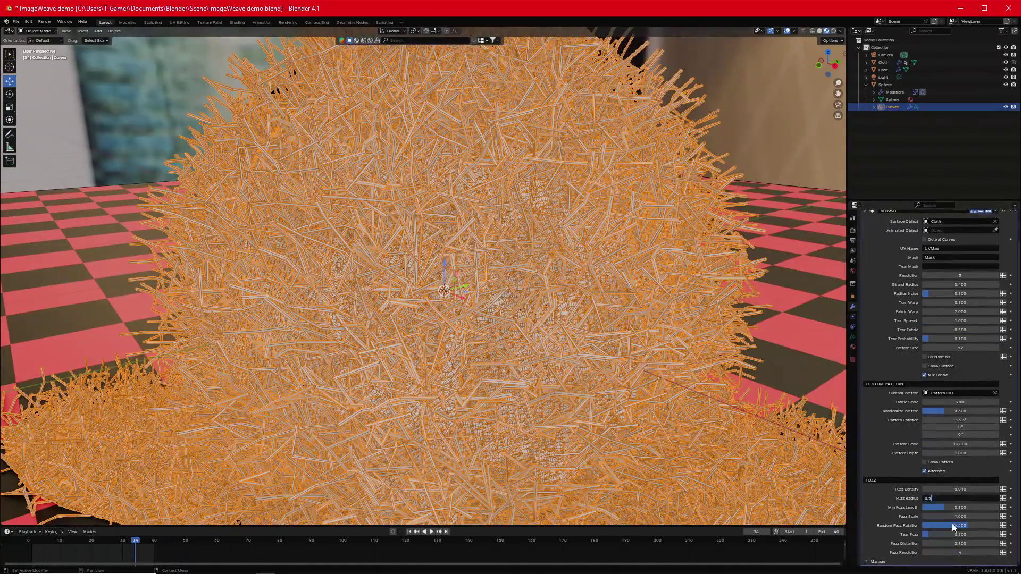
{"action": "key", "text": "Return"}
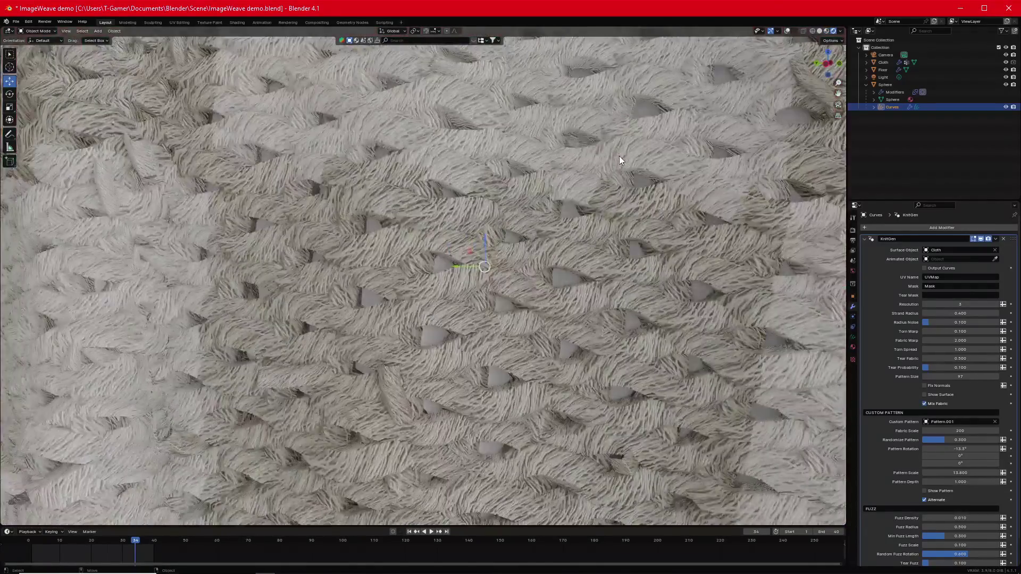
{"action": "left_click", "coordinate": [884, 62]}
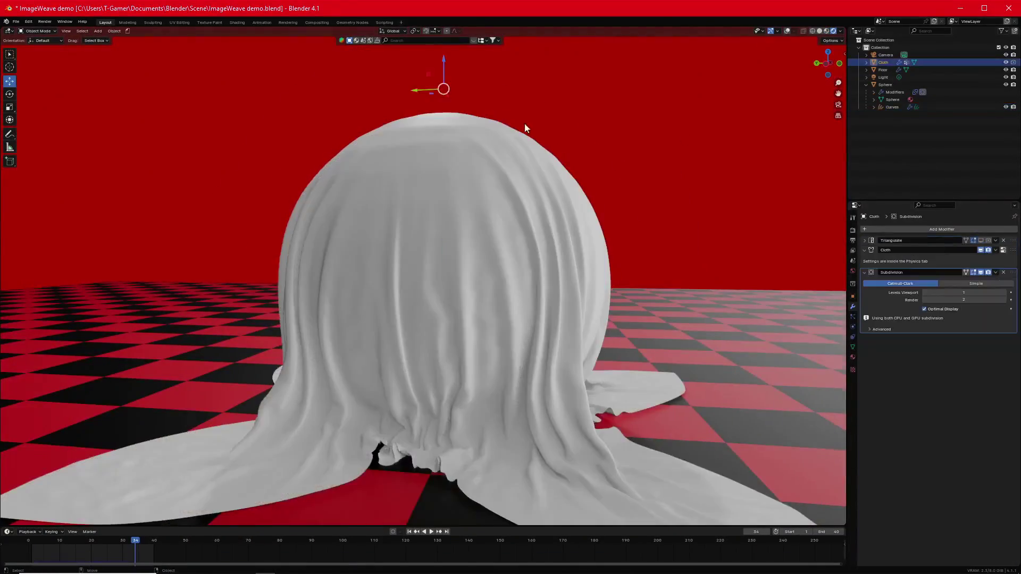
{"action": "left_click", "coordinate": [38, 31]}
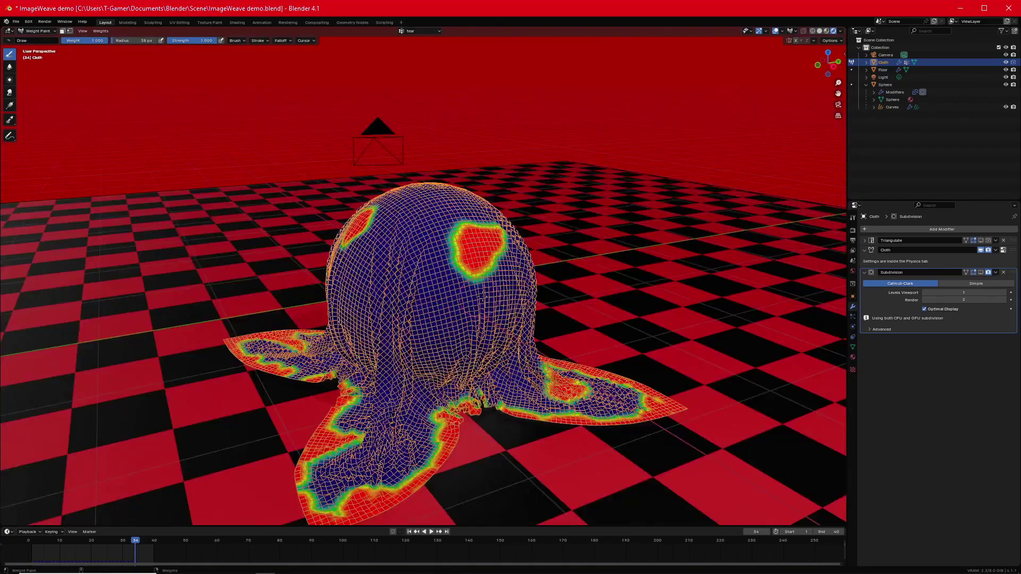
Back in Object Mode, set the Curves object's Tear Mask to 'tear'
{"action": "left_click", "coordinate": [37, 31]}
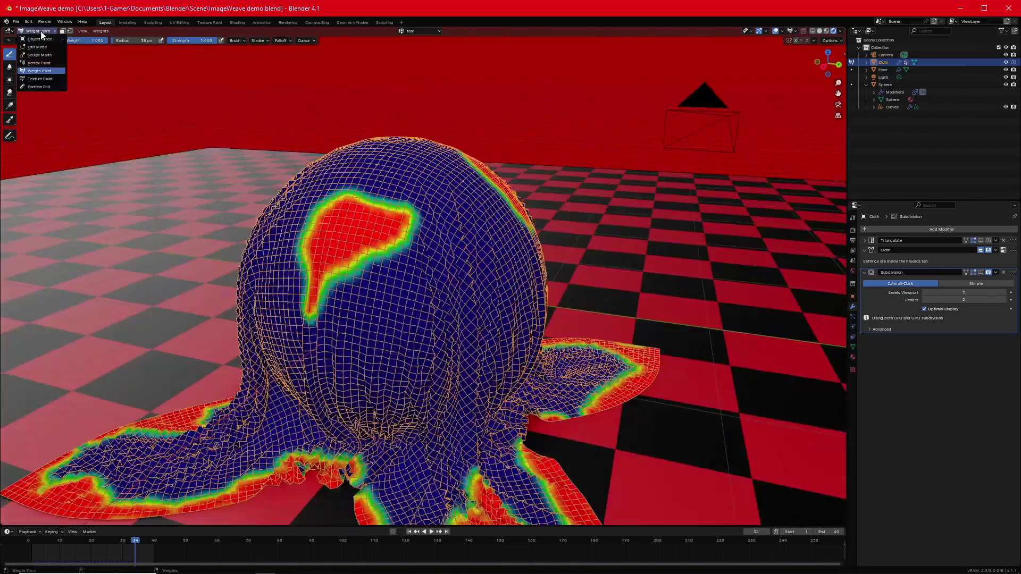
{"action": "left_click", "coordinate": [40, 39]}
{"action": "left_click", "coordinate": [892, 106]}
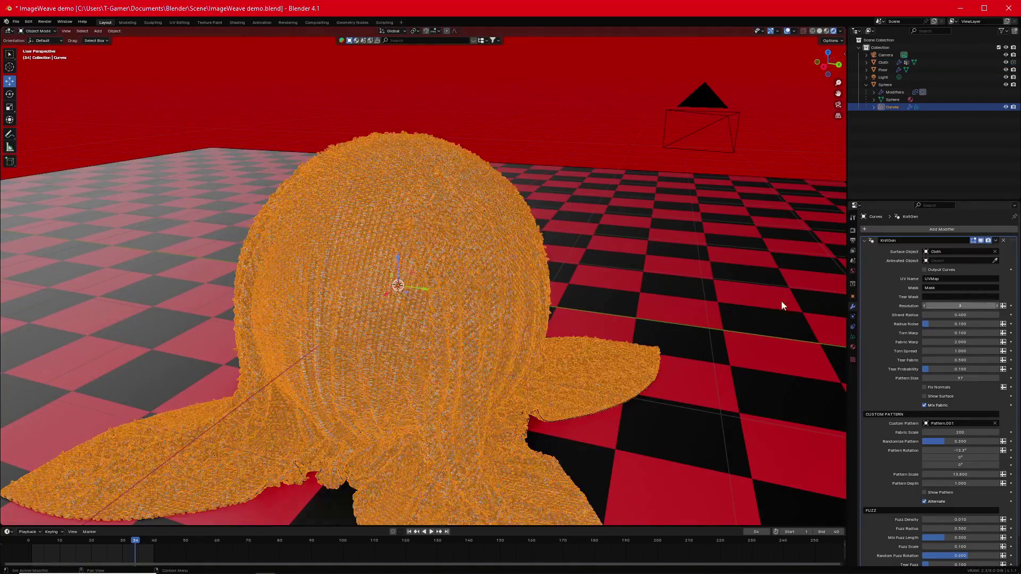
{"action": "left_click", "coordinate": [943, 297]}
{"action": "type", "text": "te"}
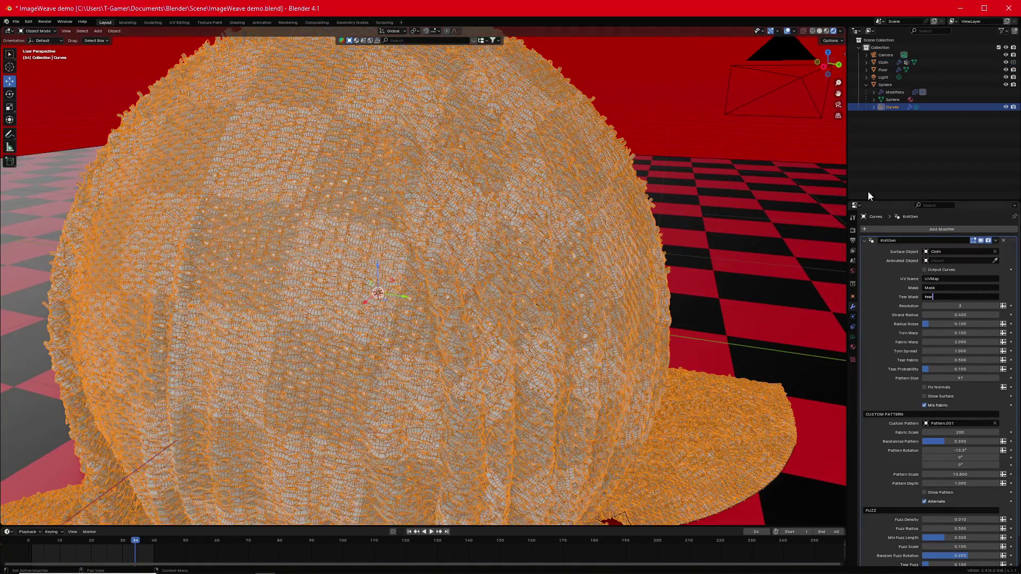
{"action": "type", "text": "ar"}
{"action": "key", "text": "Return"}
{"action": "left_click_drag", "start_coordinate": [937, 369], "coordinate": [1000, 369]}
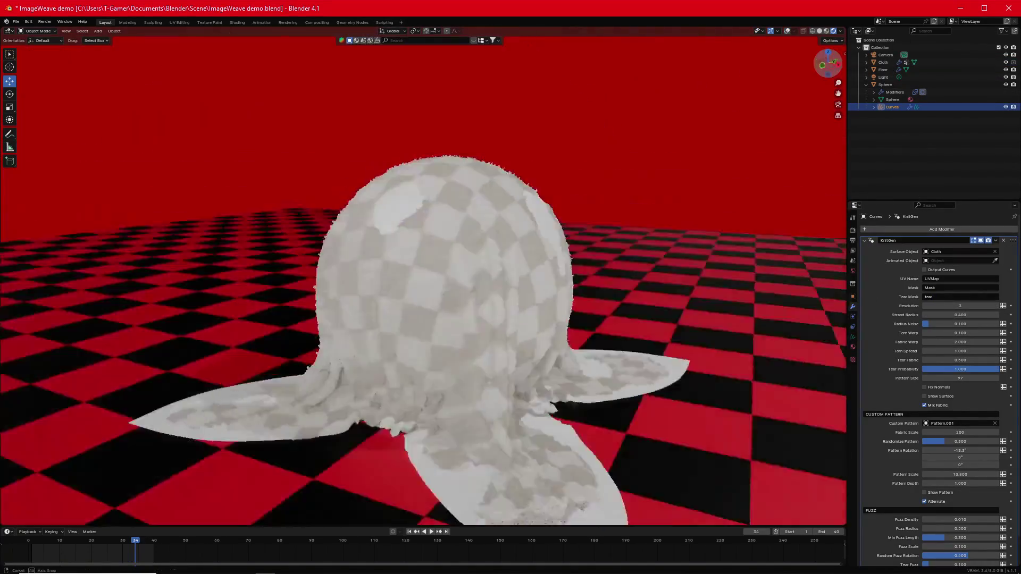
{"action": "left_click_drag", "start_coordinate": [827, 59], "coordinate": [816, 61]}
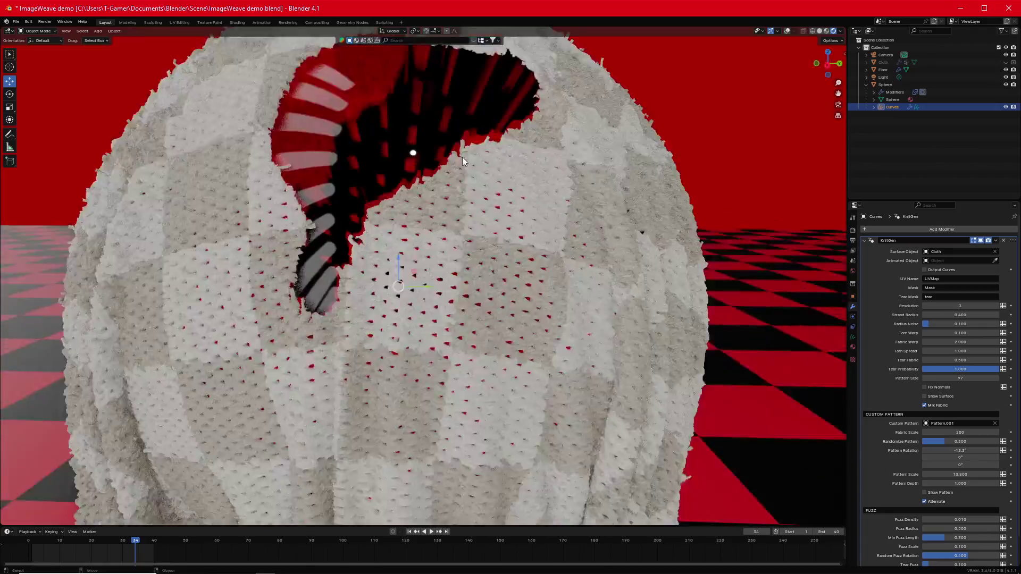
Set Strand Radius 0.200 and Torn Warp 30, then reselect the Curves object
{"action": "left_click", "coordinate": [968, 315]}
{"action": "key", "text": "Return"}
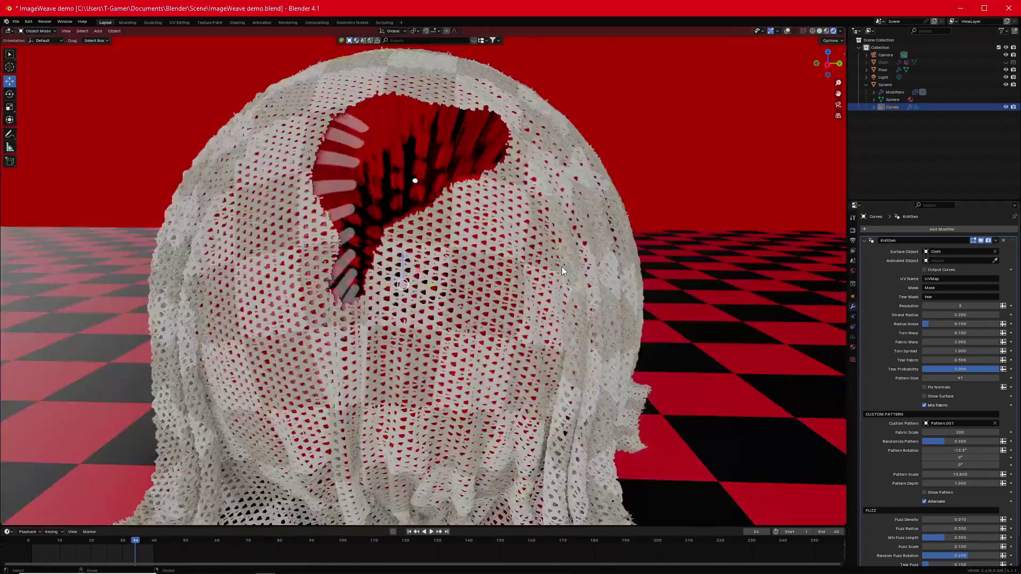
{"action": "scroll", "coordinate": [923, 315], "scroll_direction": "down", "scroll_amount": 2}
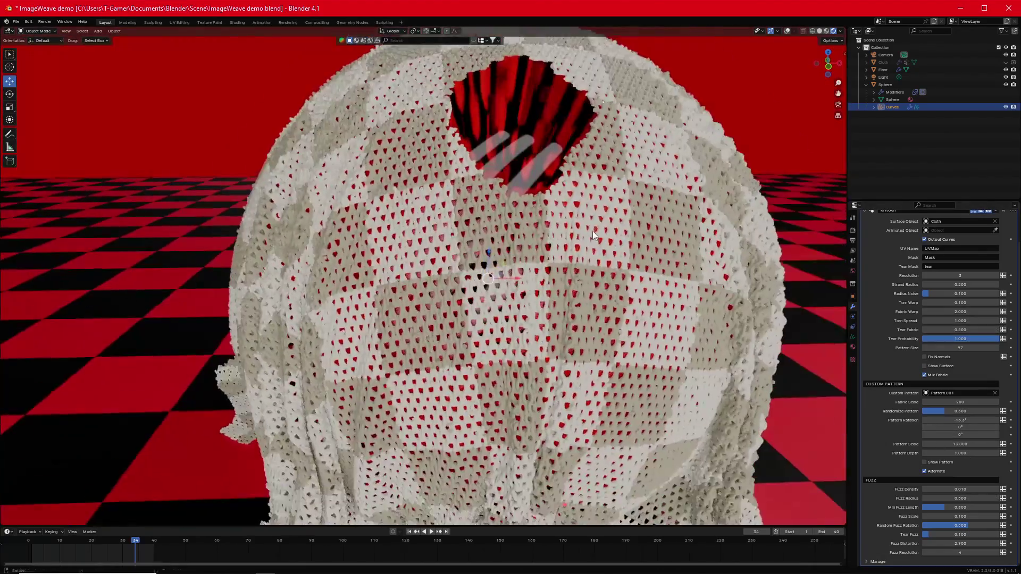
{"action": "left_click", "coordinate": [963, 303]}
{"action": "type", "text": "30"}
{"action": "key", "text": "Return"}
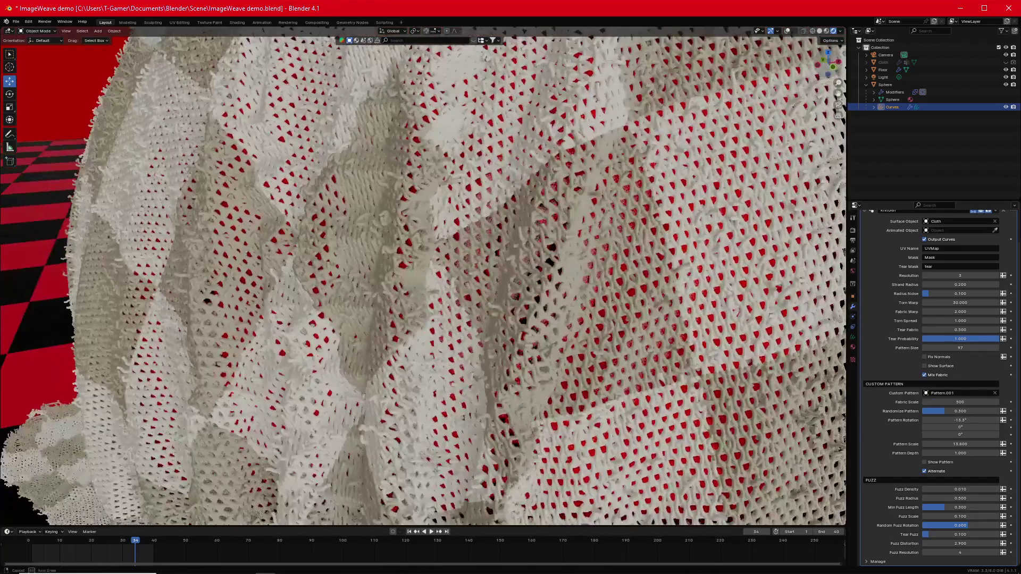
{"action": "left_click", "coordinate": [883, 62]}
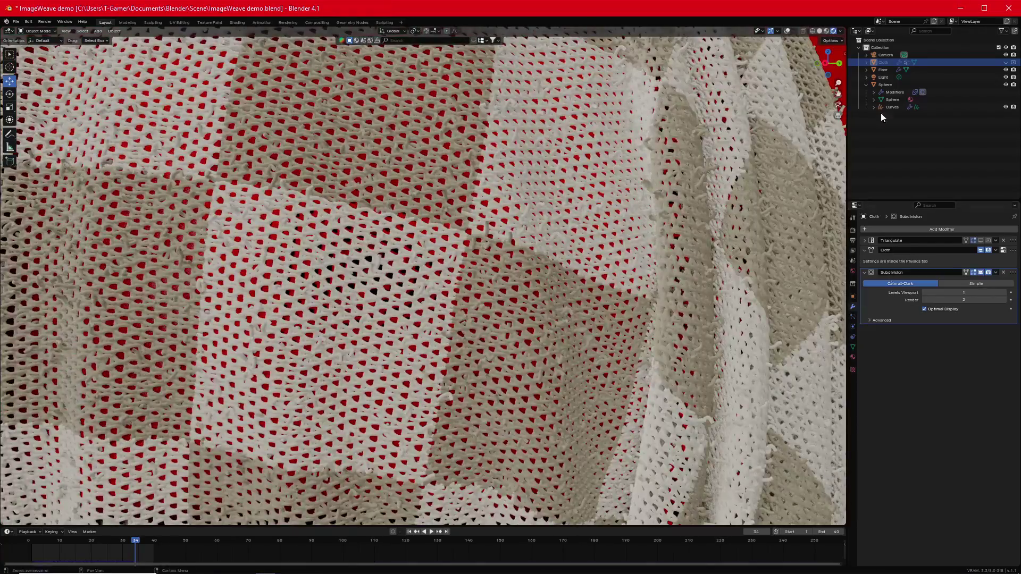
{"action": "left_click", "coordinate": [884, 108]}
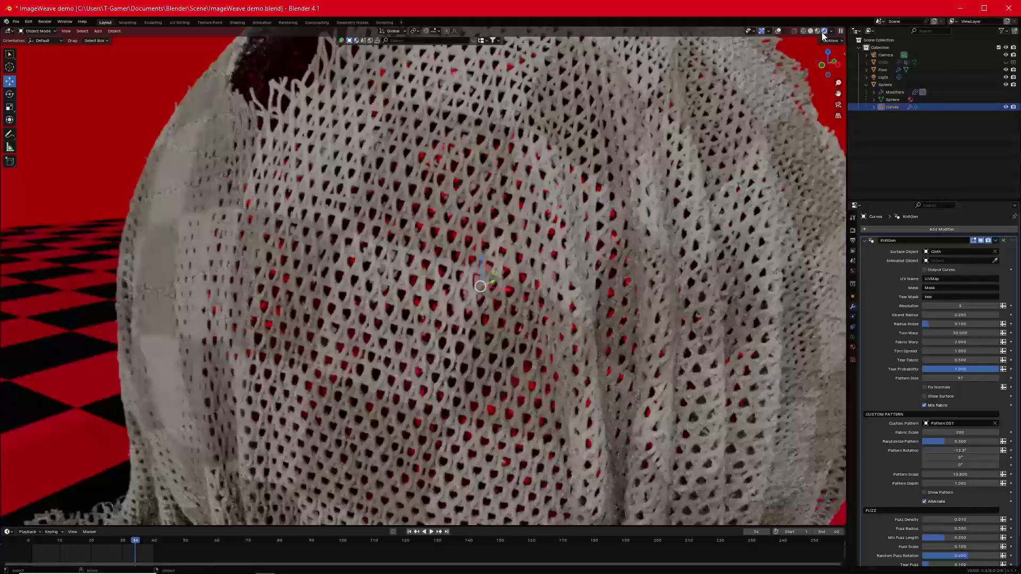
Set Fuzz Scale 0.500, Tear Fuzz 0.600, Fuzz Radius 0.200 and Fuzz Resolution 8
{"action": "scroll", "coordinate": [965, 514], "scroll_direction": "down", "scroll_amount": 2}
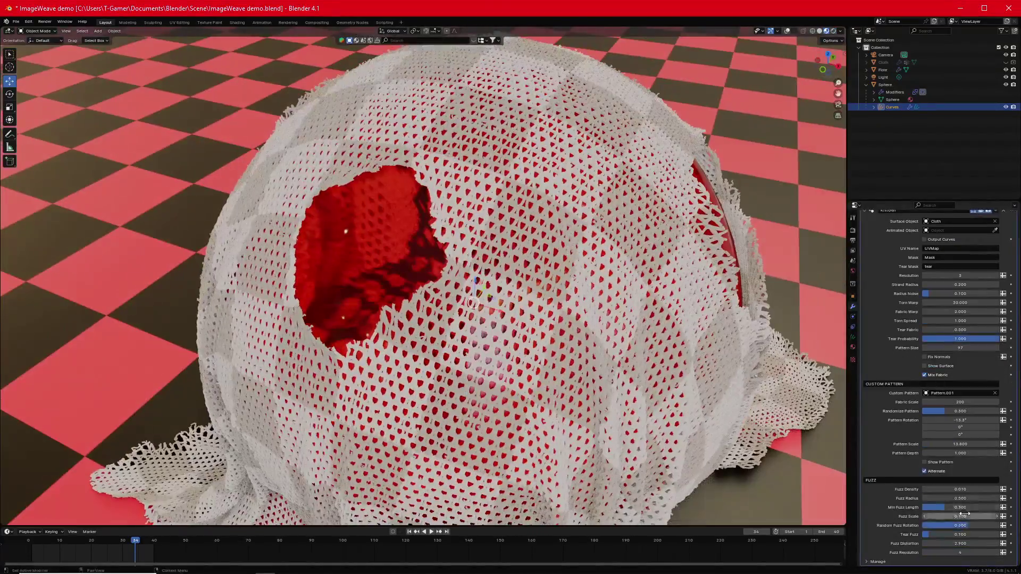
{"action": "key", "text": "Return"}
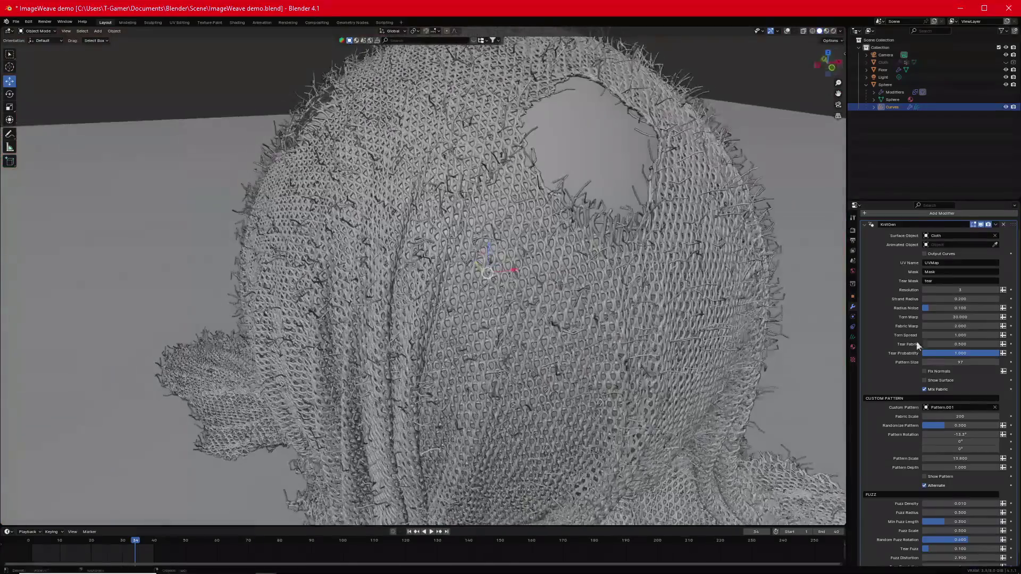
{"action": "left_click", "coordinate": [966, 534]}
{"action": "type", "text": "0.1"}
{"action": "key", "text": "Return"}
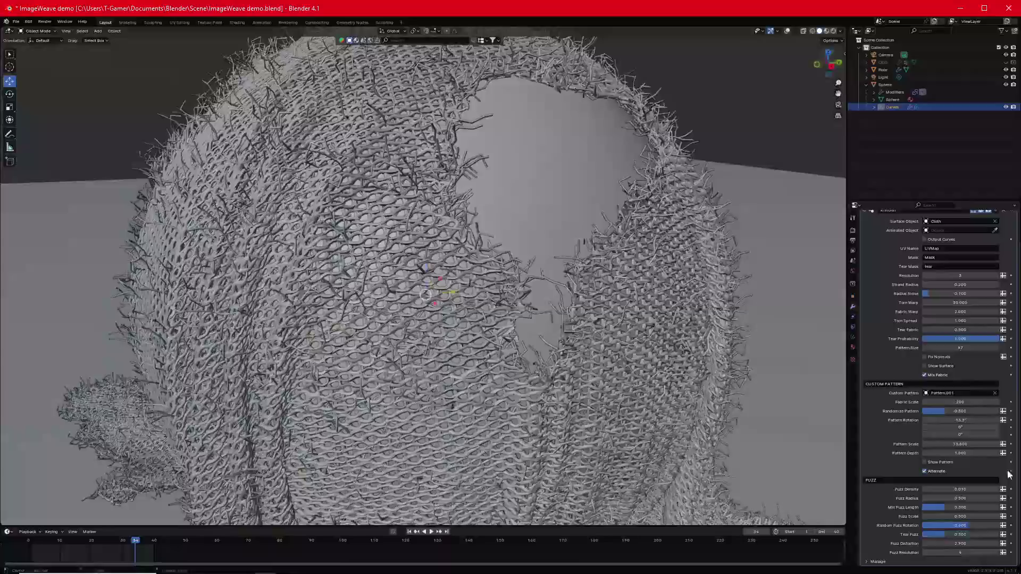
{"action": "key", "text": "Return"}
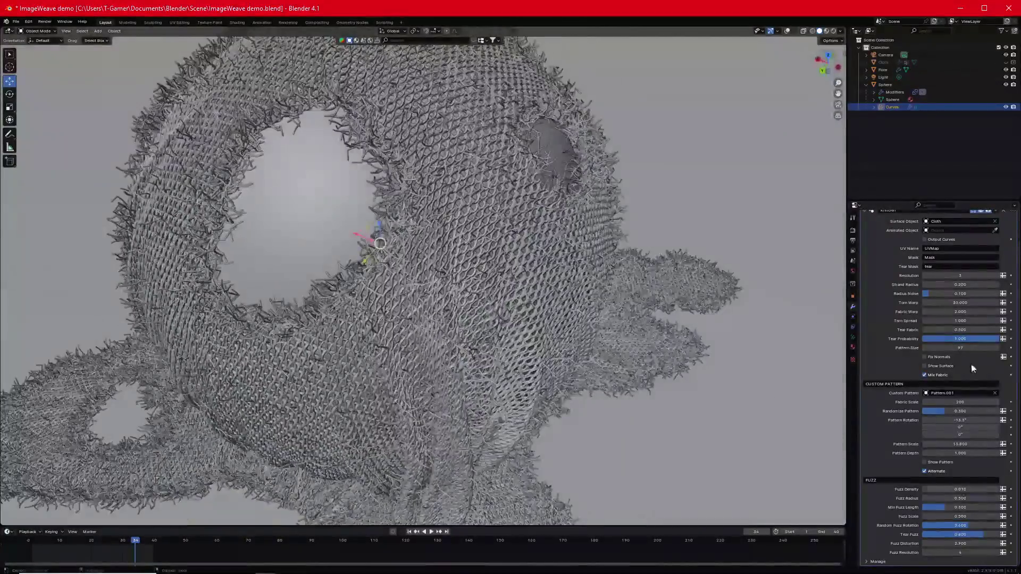
{"action": "key", "text": "Return"}
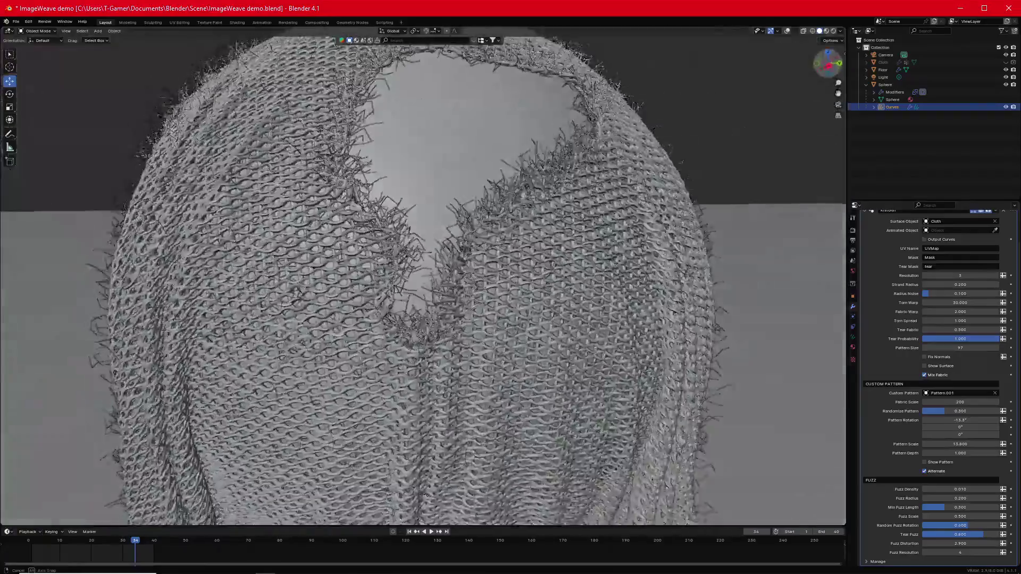
{"action": "left_click", "coordinate": [967, 553]}
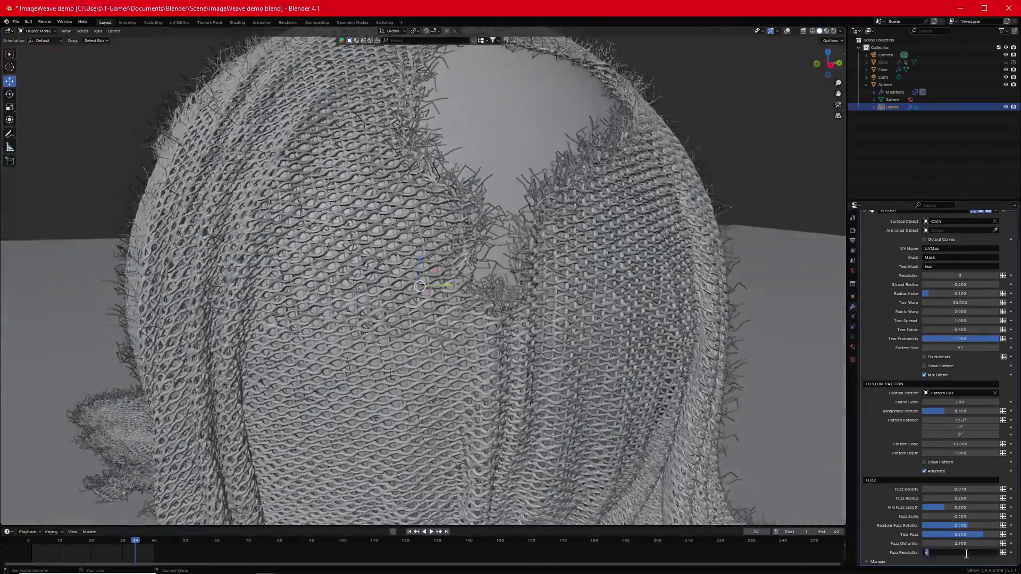
{"action": "type", "text": "8"}
{"action": "key", "text": "Return"}
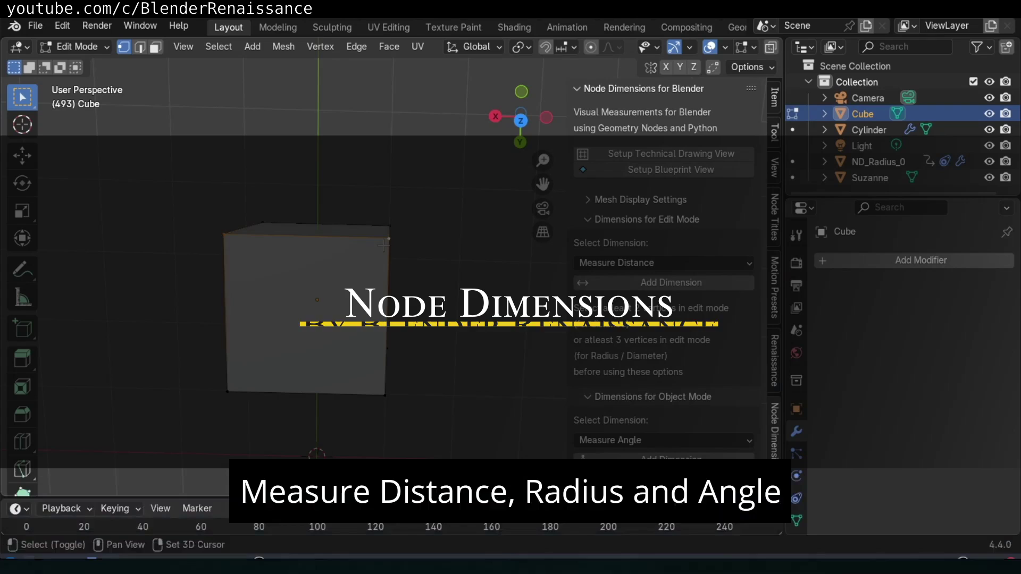
Confirm the cube's 2.00m top-edge dimension and add an R 1.00 radius to the cylinder
{"action": "left_click", "coordinate": [620, 534]}
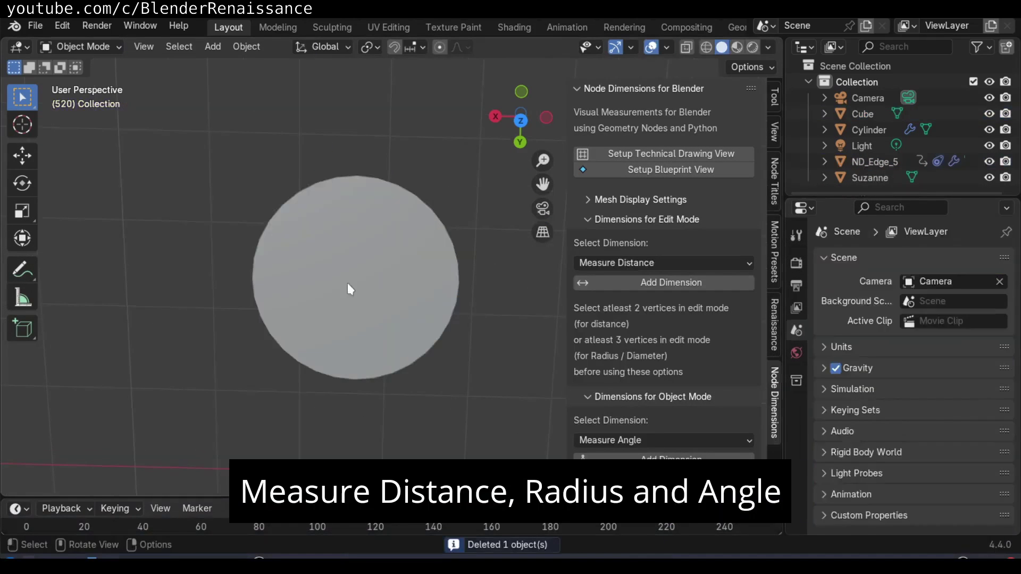
{"action": "left_click", "coordinate": [348, 289]}
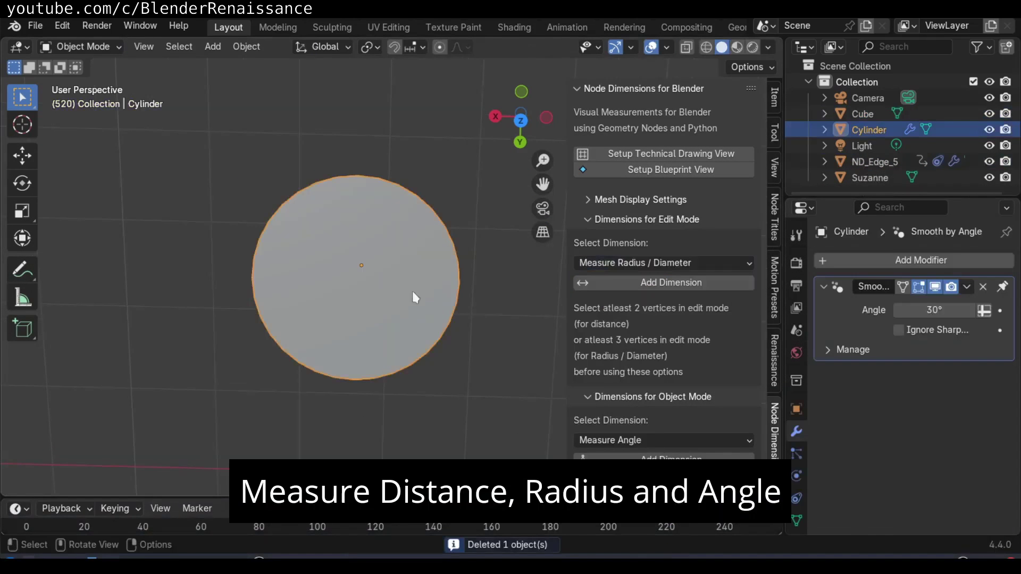
{"action": "key", "text": "Tab"}
{"action": "left_click", "coordinate": [671, 282]}
{"action": "left_click", "coordinate": [548, 452]}
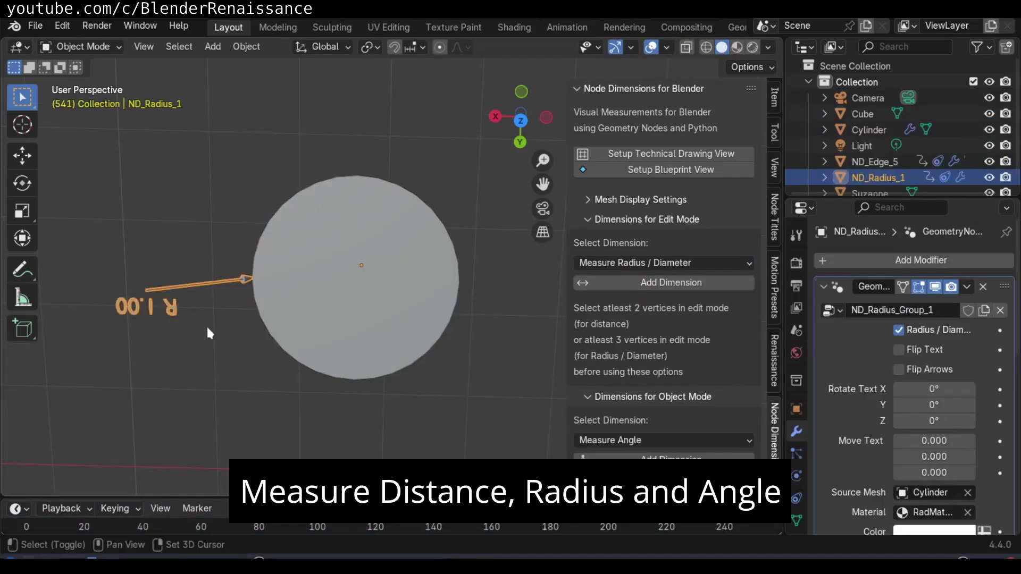
{"action": "left_click", "coordinate": [448, 217]}
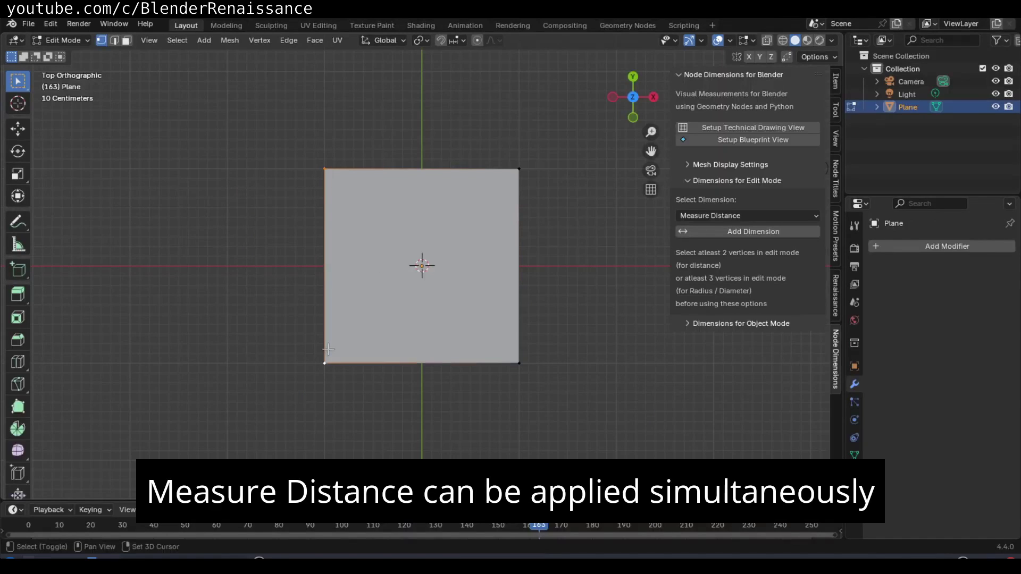
Add 2.00m distance dimensions to two edges of the plane
{"action": "left_click", "coordinate": [723, 234]}
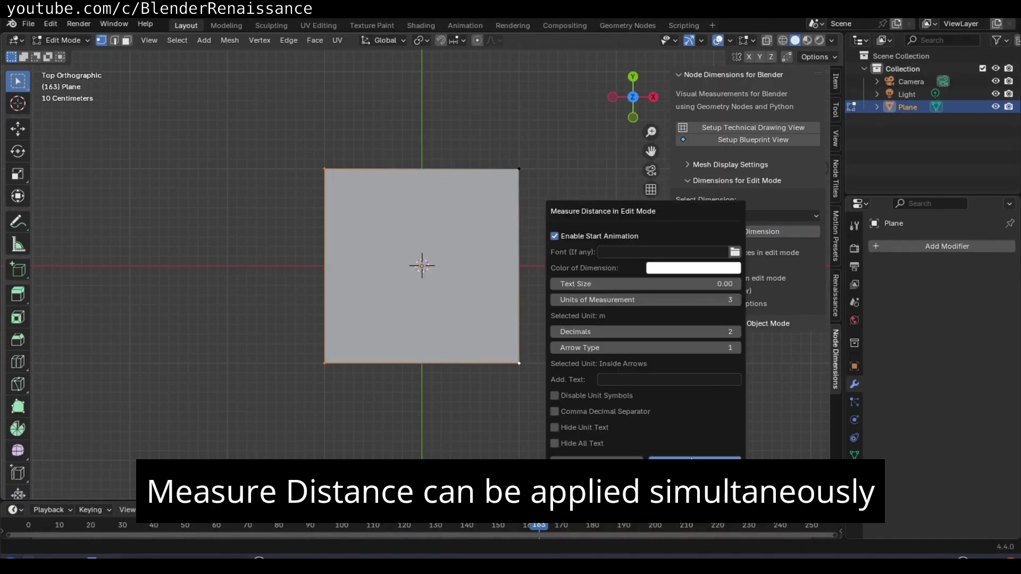
{"action": "key", "text": "Return"}
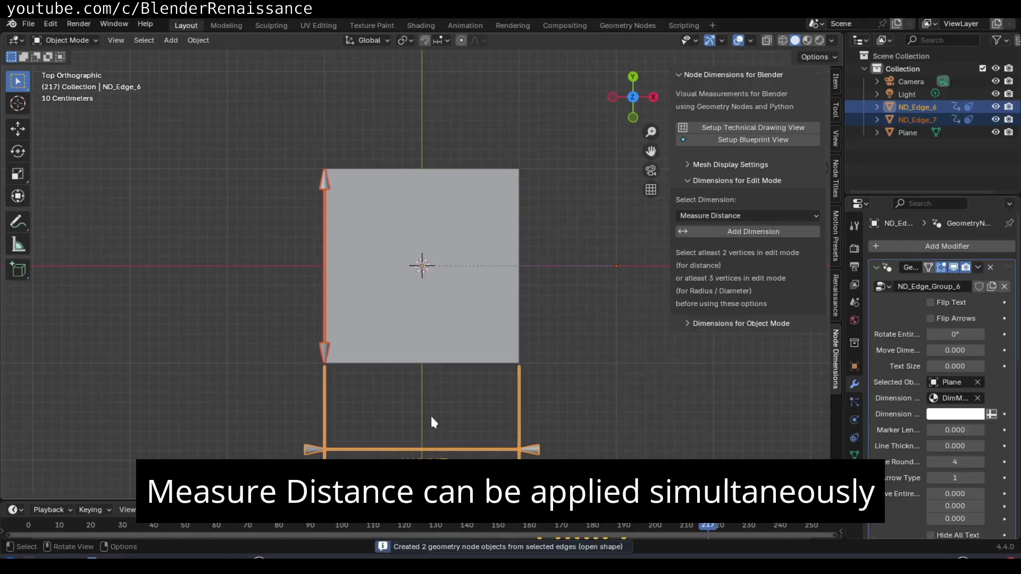
{"action": "middle_click_drag", "start_coordinate": [430, 413], "coordinate": [573, 371]}
{"action": "left_click", "coordinate": [588, 375]}
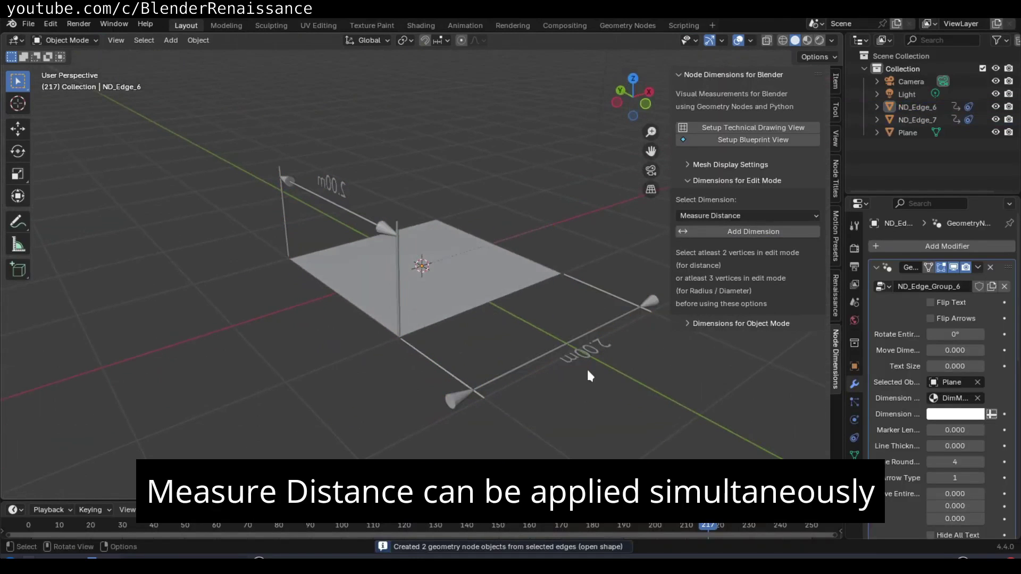
{"action": "middle_click_drag", "start_coordinate": [541, 299], "coordinate": [380, 293]}
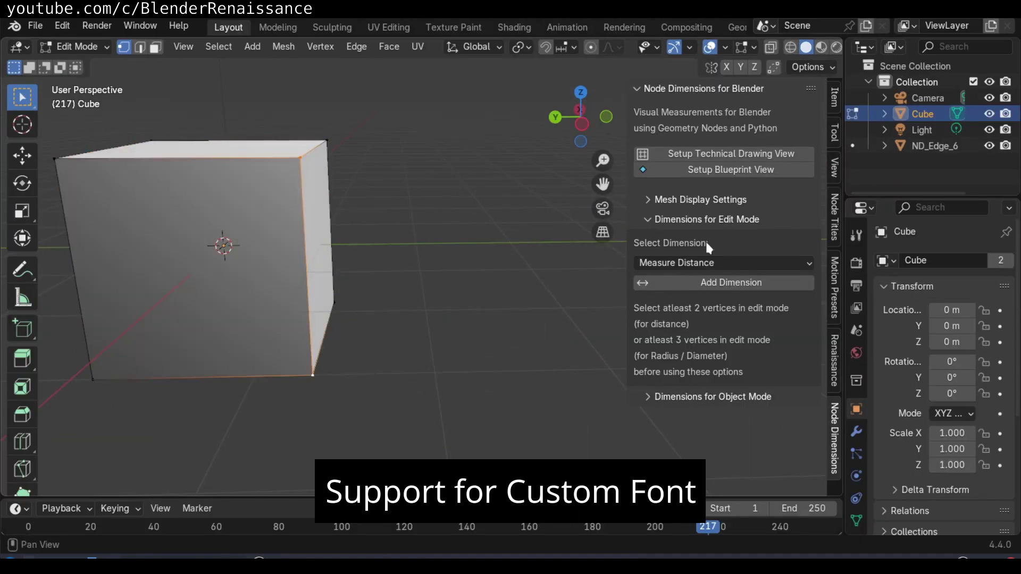
Add a distance dimension to the cube using the ISOCPEUR Regular font from Fonts
{"action": "left_click", "coordinate": [708, 283]}
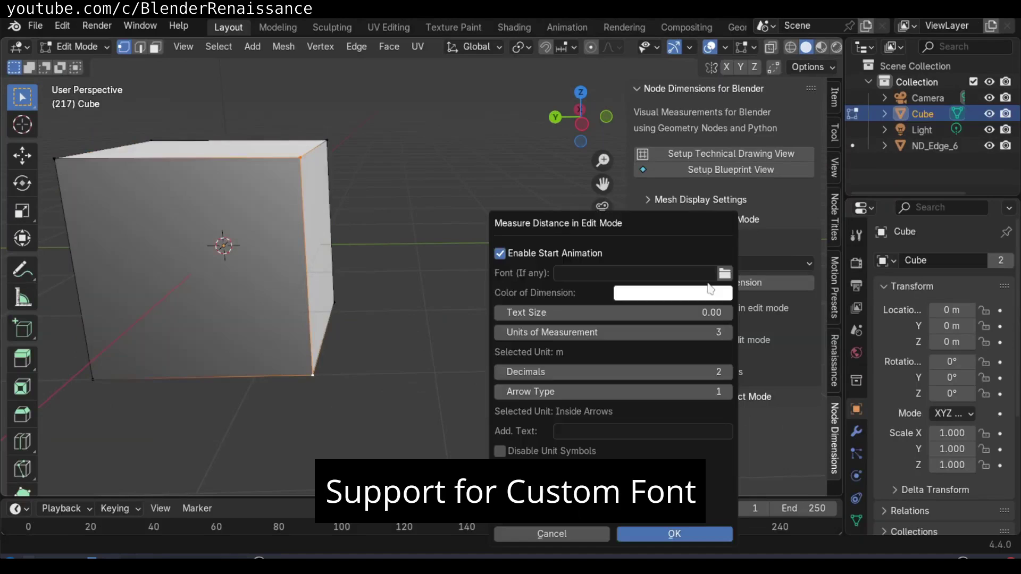
{"action": "left_click", "coordinate": [724, 275]}
{"action": "left_click", "coordinate": [158, 502]}
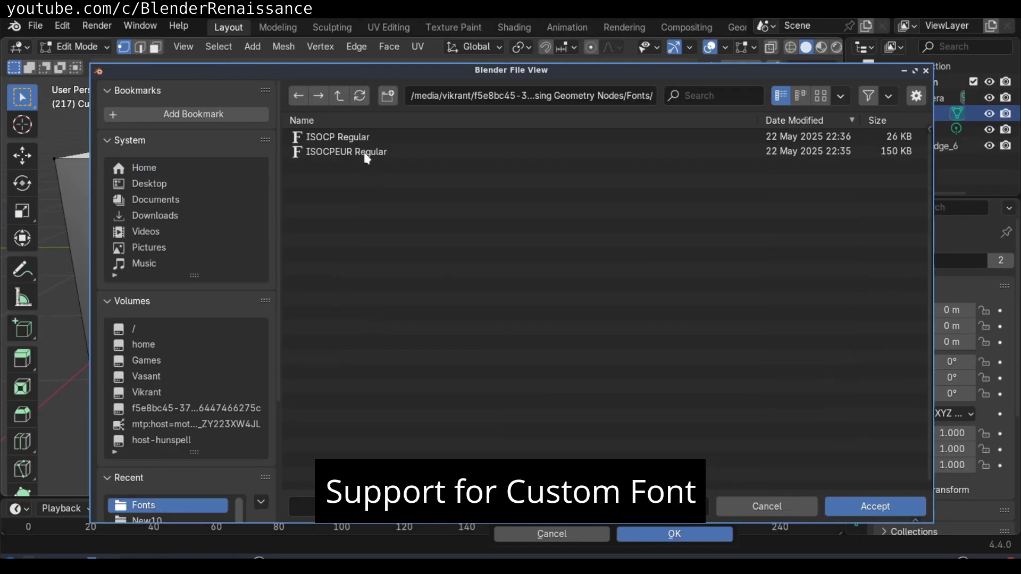
{"action": "left_click", "coordinate": [363, 153]}
{"action": "double_click", "coordinate": [364, 153]}
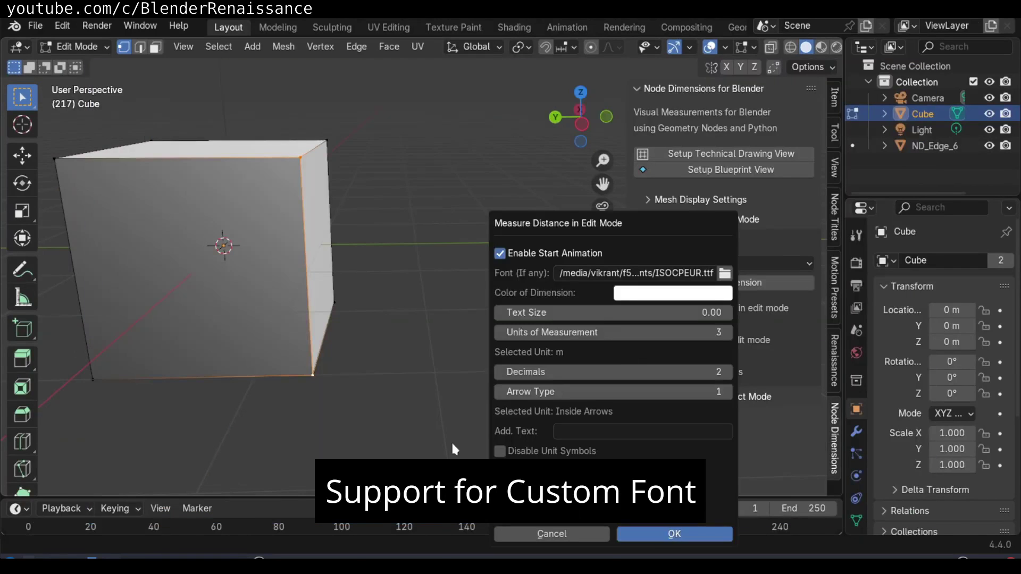
{"action": "key", "text": "Return"}
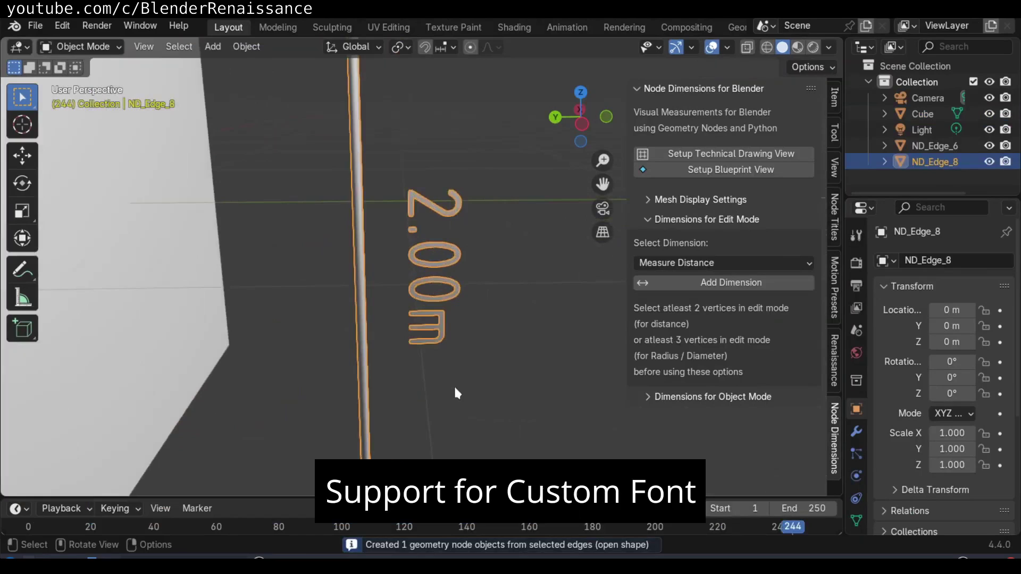
{"action": "scroll", "coordinate": [456, 394], "scroll_direction": "up", "scroll_amount": 2}
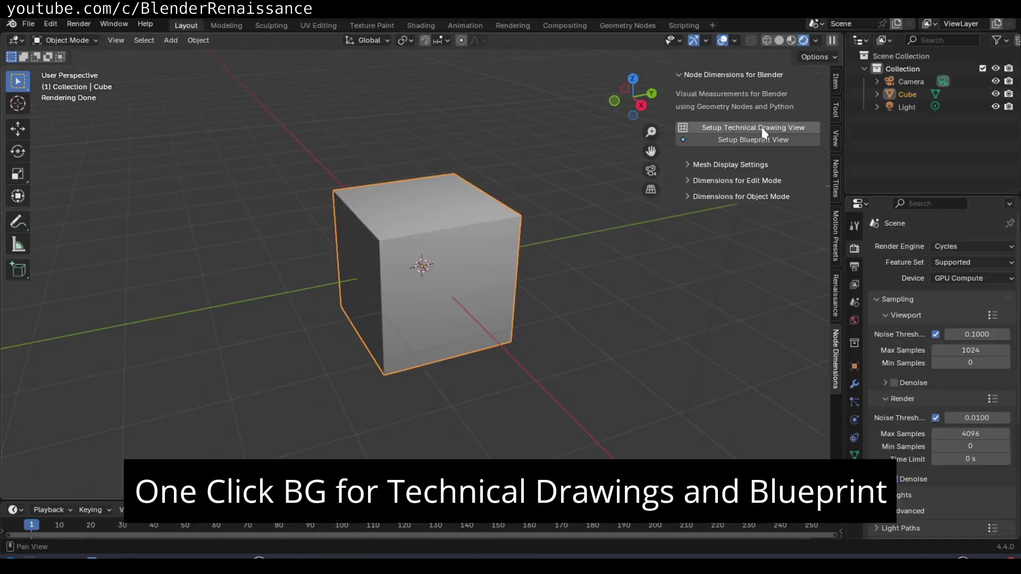
Switch the scene background between the technical drawing and blueprint grid setups
{"action": "left_click", "coordinate": [764, 133]}
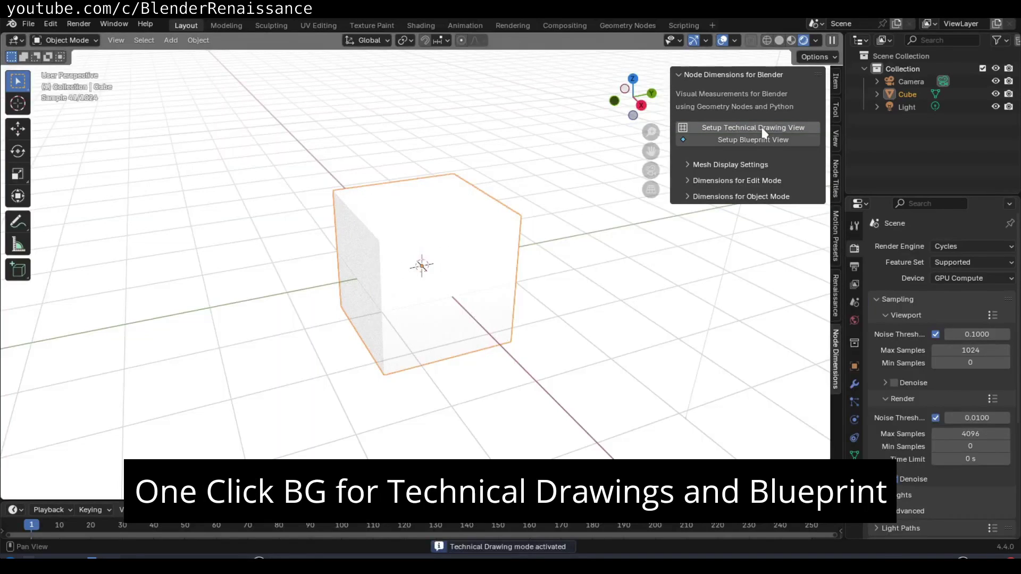
{"action": "left_click", "coordinate": [758, 140]}
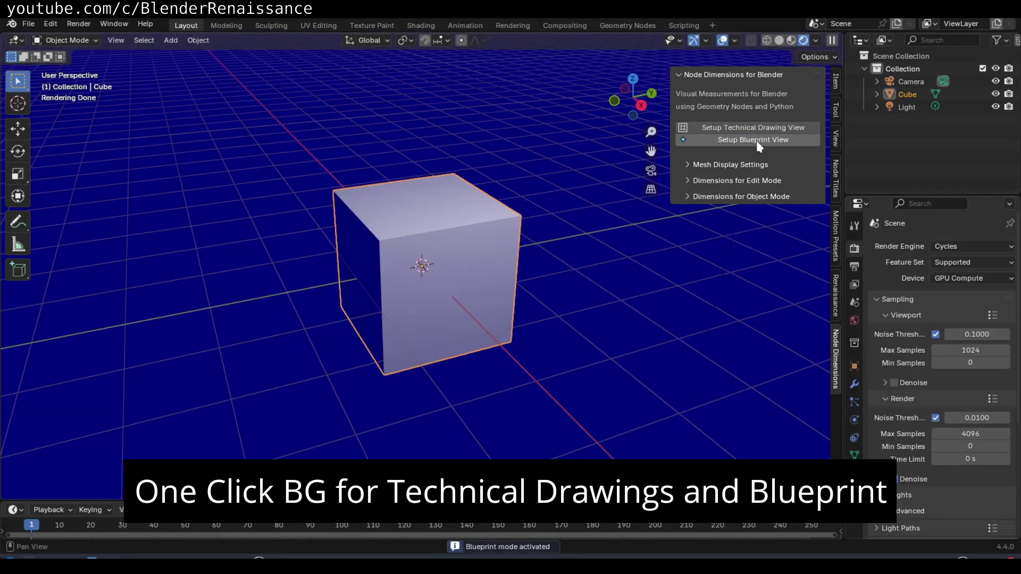
{"action": "left_click", "coordinate": [756, 133]}
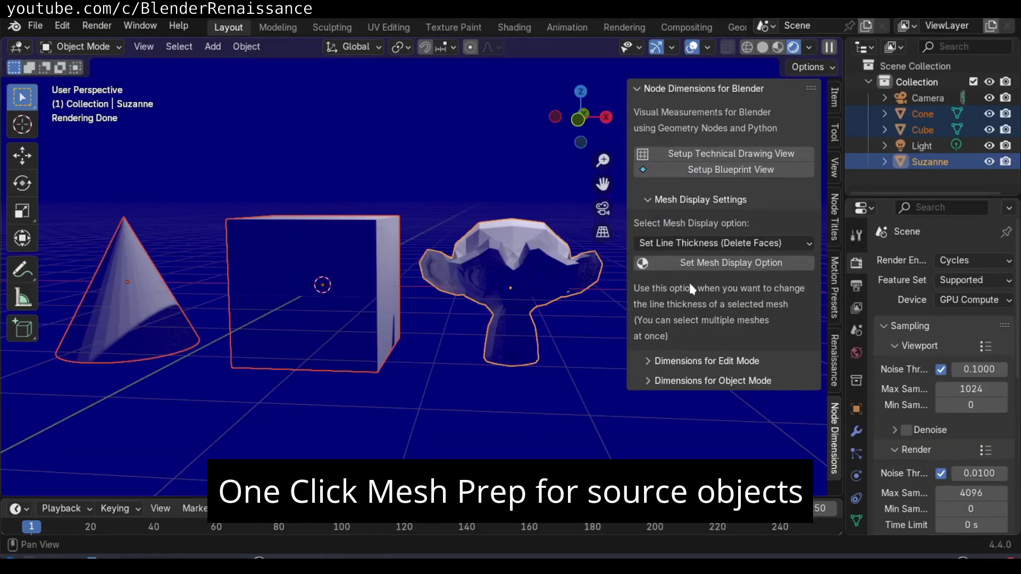
Turn the cone, cube and Suzanne into line-only wireframes with faces deleted
{"action": "left_click", "coordinate": [697, 266]}
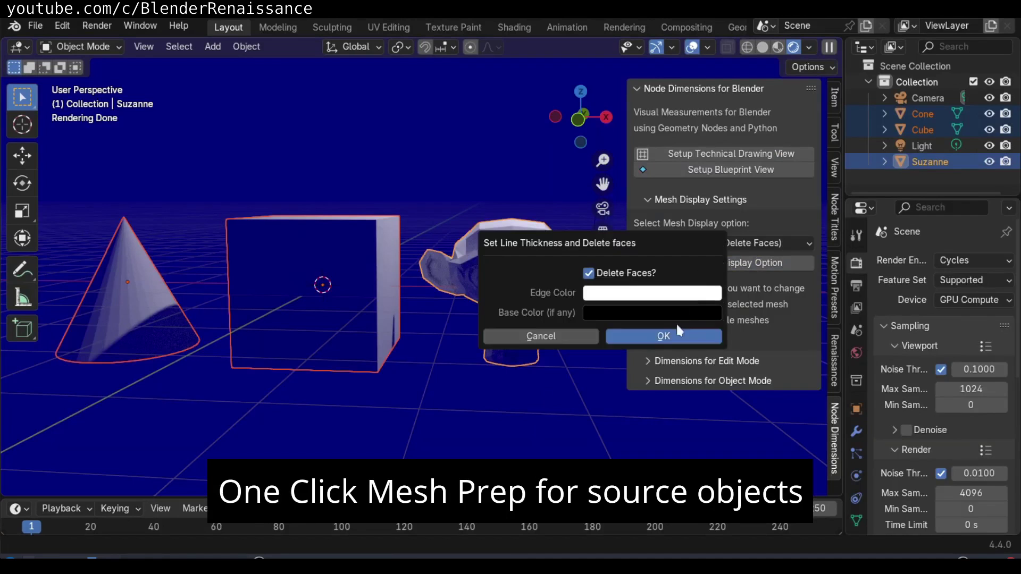
{"action": "left_click", "coordinate": [668, 336]}
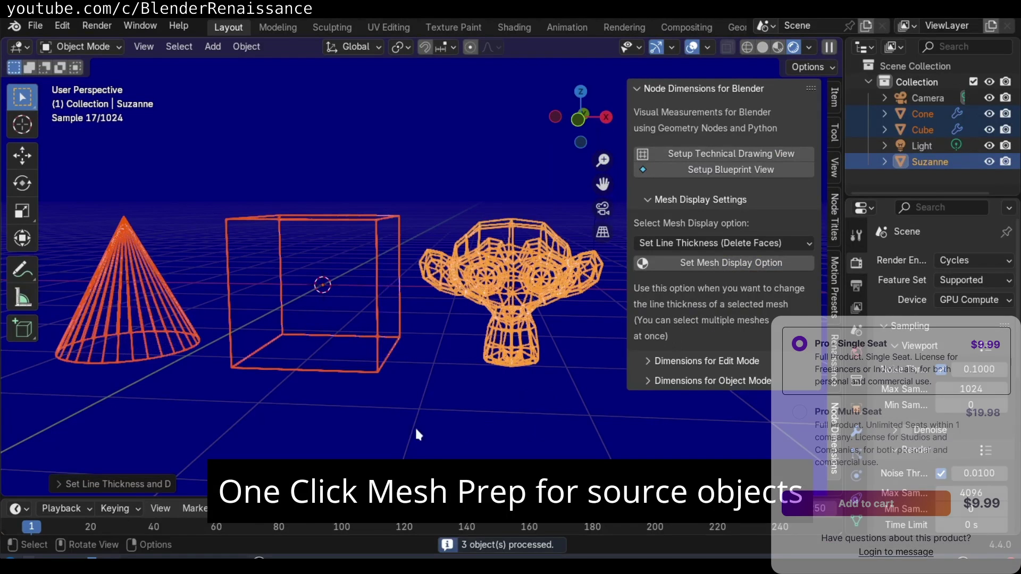
{"action": "left_click", "coordinate": [383, 430]}
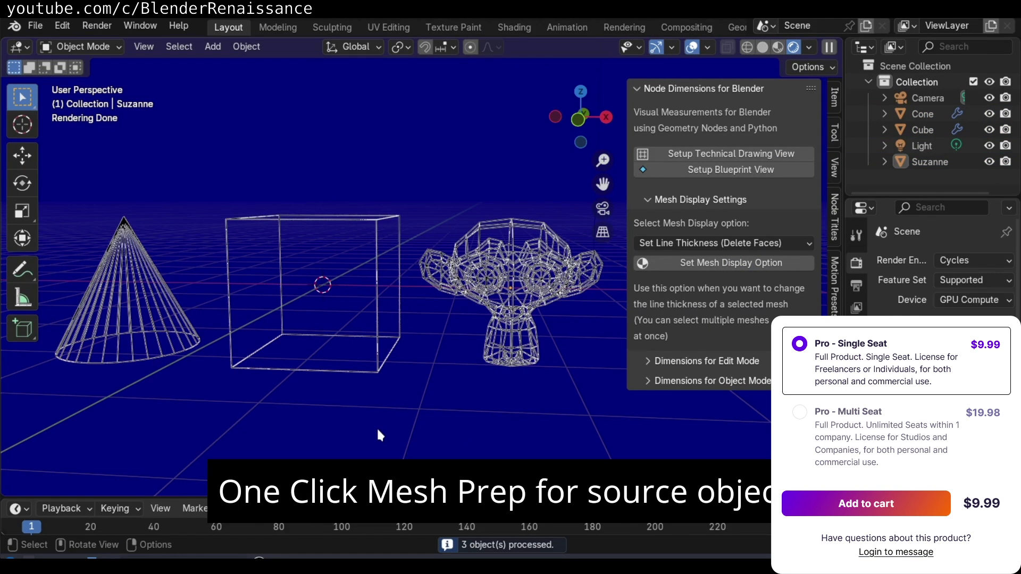
{"action": "middle_click_drag", "start_coordinate": [264, 396], "coordinate": [212, 373]}
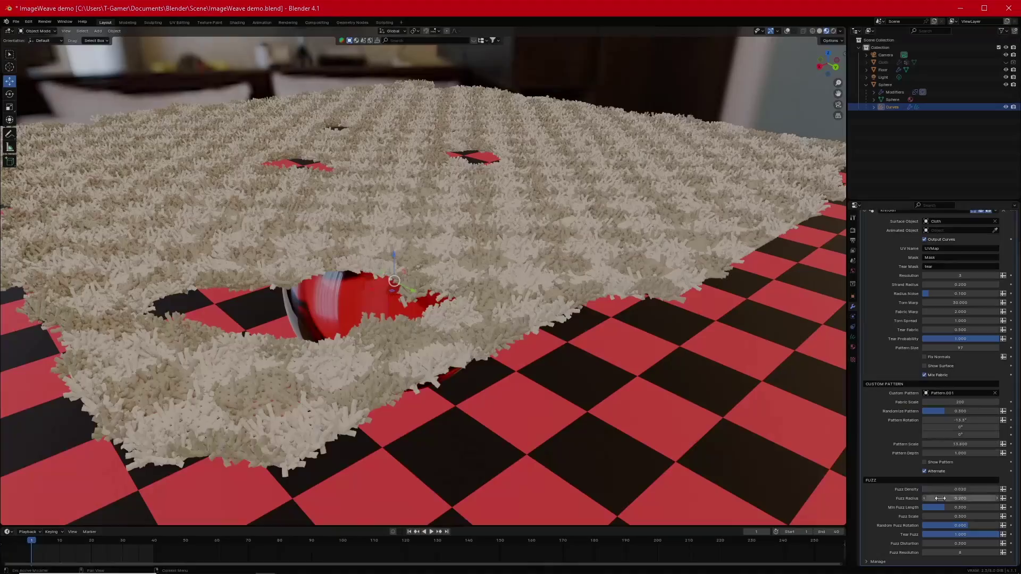
Lower the knitted carpet's Fuzz Density to 0.010
{"action": "left_click_drag", "start_coordinate": [940, 490], "coordinate": [929, 490]}
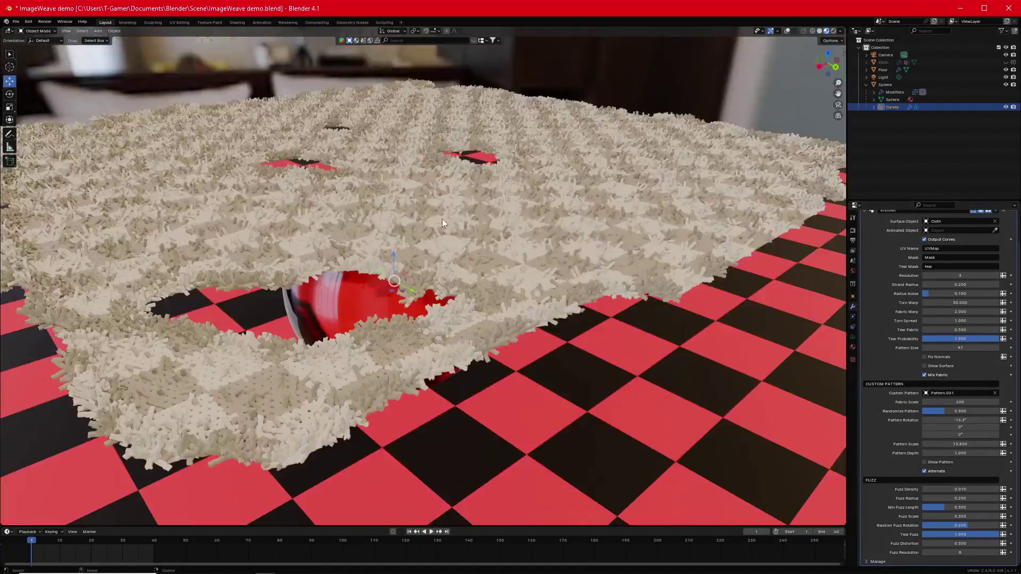
{"action": "middle_click_drag", "start_coordinate": [442, 219], "coordinate": [550, 106]}
{"action": "scroll", "coordinate": [550, 107], "scroll_direction": "up", "scroll_amount": 5}
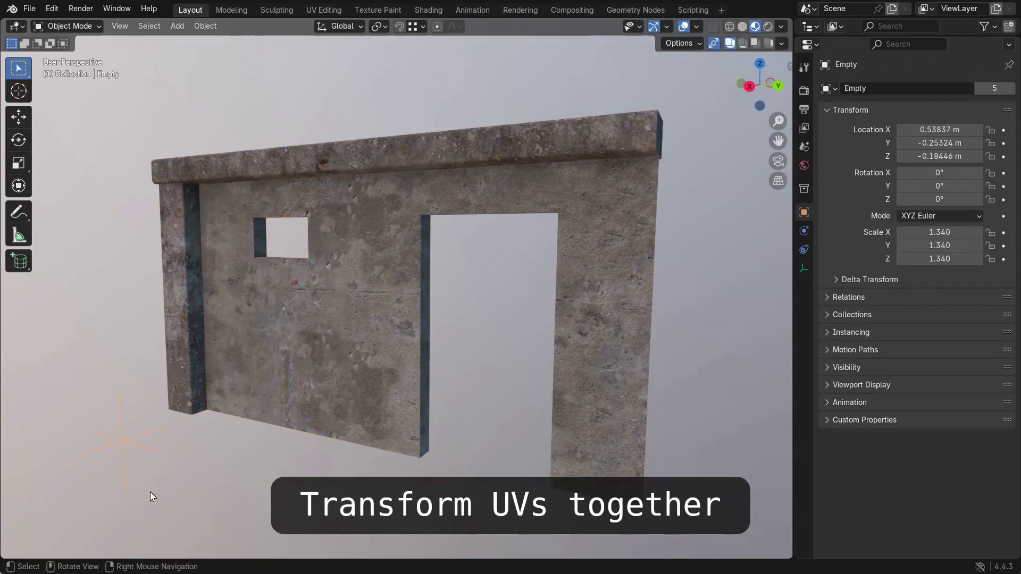
Scale and rotate the UV Empty, then set Overall Extras Amount 41% and Extras Seed 10
{"action": "key", "text": "s"}
{"action": "key", "text": "r"}
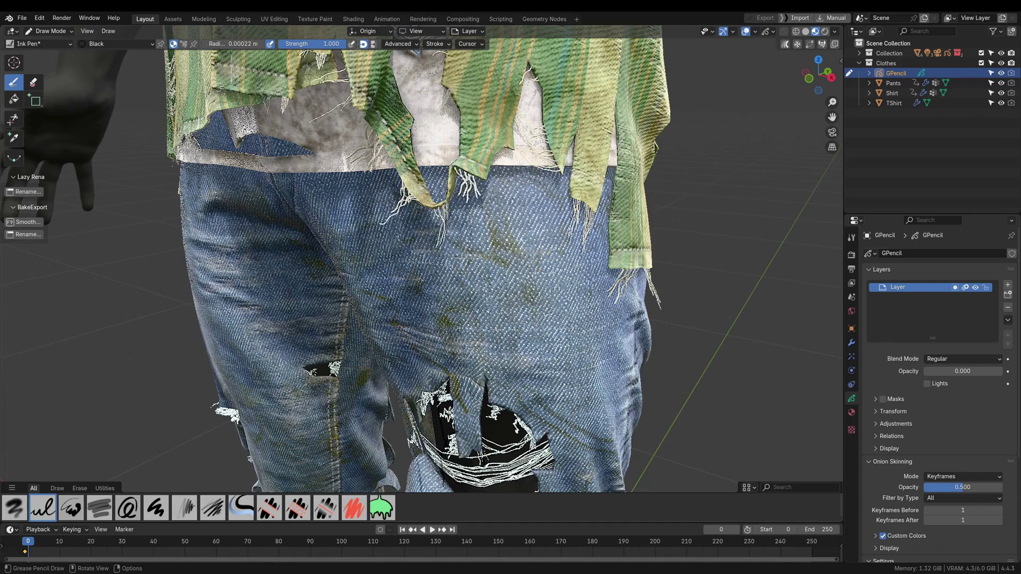
{"action": "key", "text": "f"}
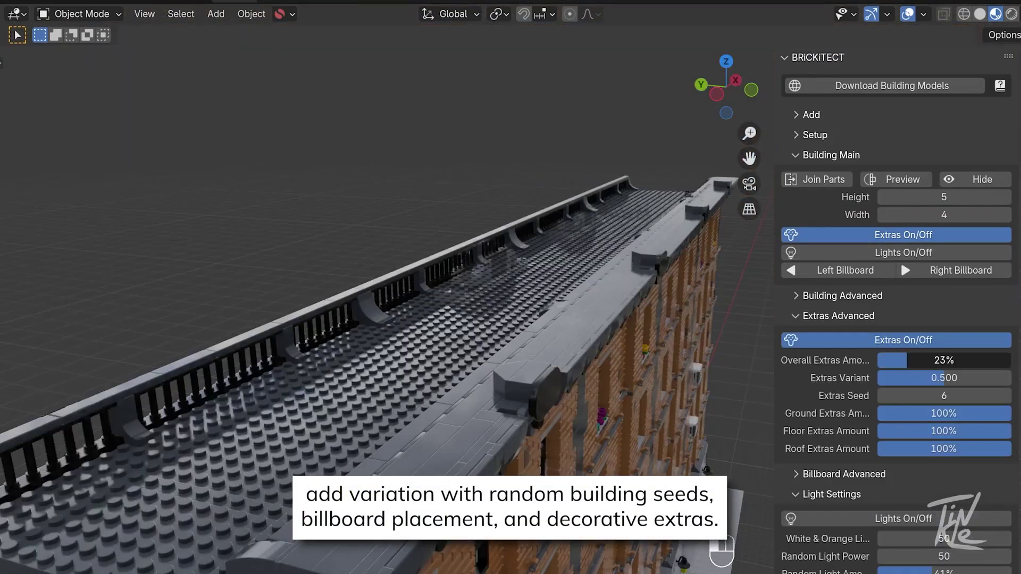
{"action": "left_click_drag", "start_coordinate": [908, 360], "coordinate": [932, 360]}
{"action": "left_click", "coordinate": [1005, 396]}
{"action": "left_click", "coordinate": [1004, 395]}
{"action": "left_click", "coordinate": [1005, 396]}
{"action": "left_click", "coordinate": [1005, 396]}
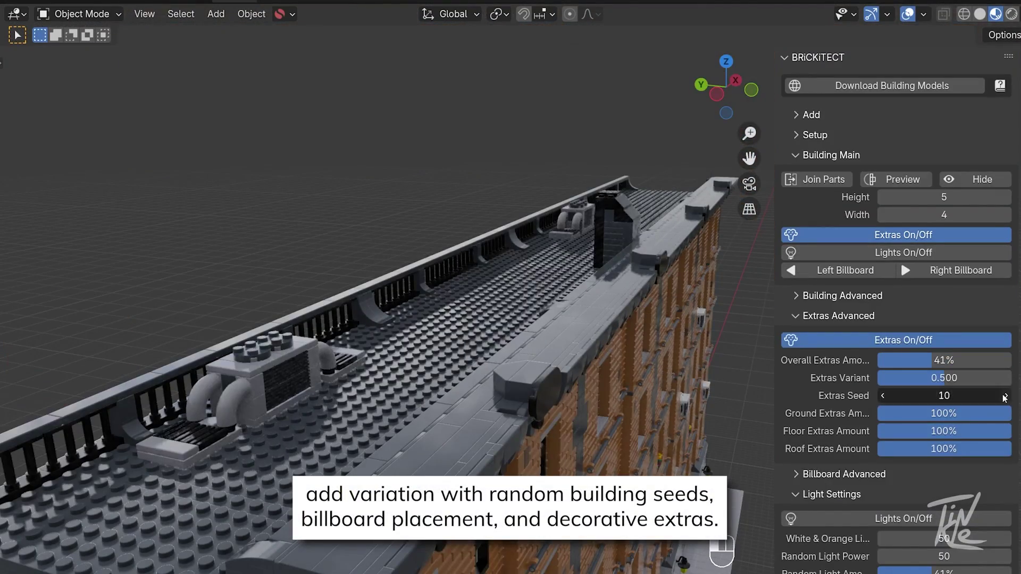